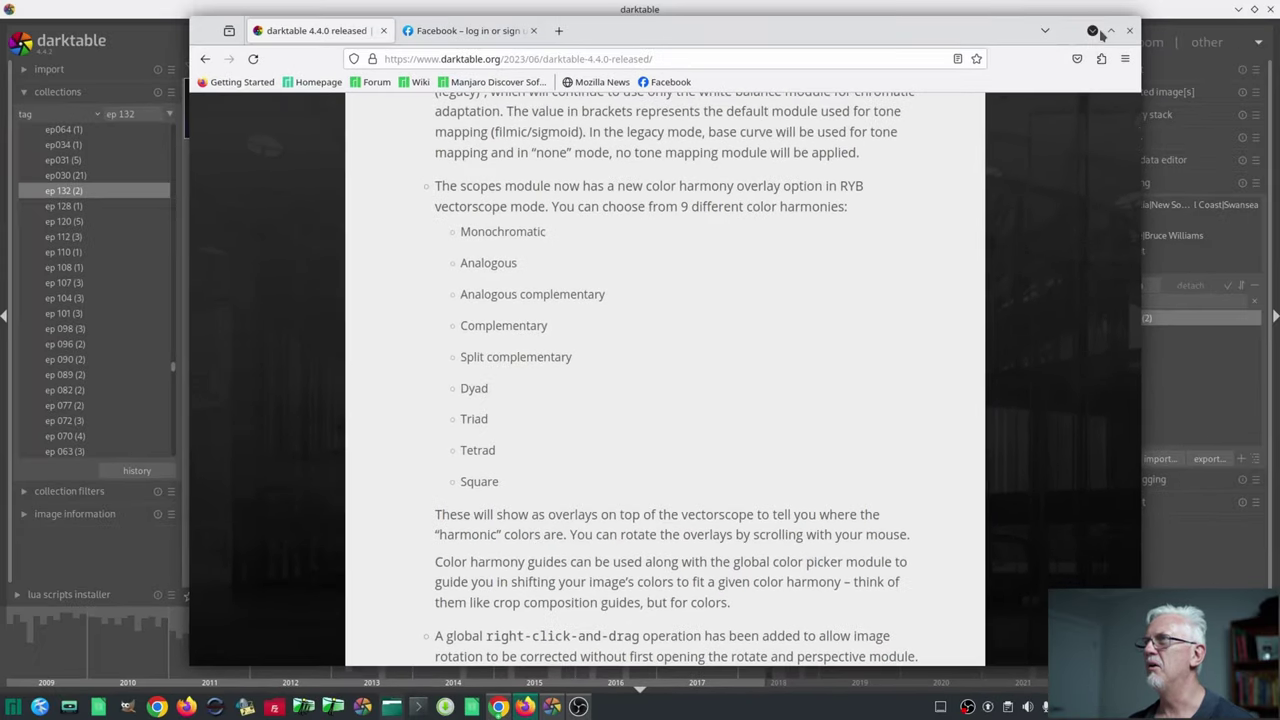
# - Switch from the browser to darktable, open the portrait photo in the darkroom and set the scope to vectorscope
pyautogui.click(1092, 29)
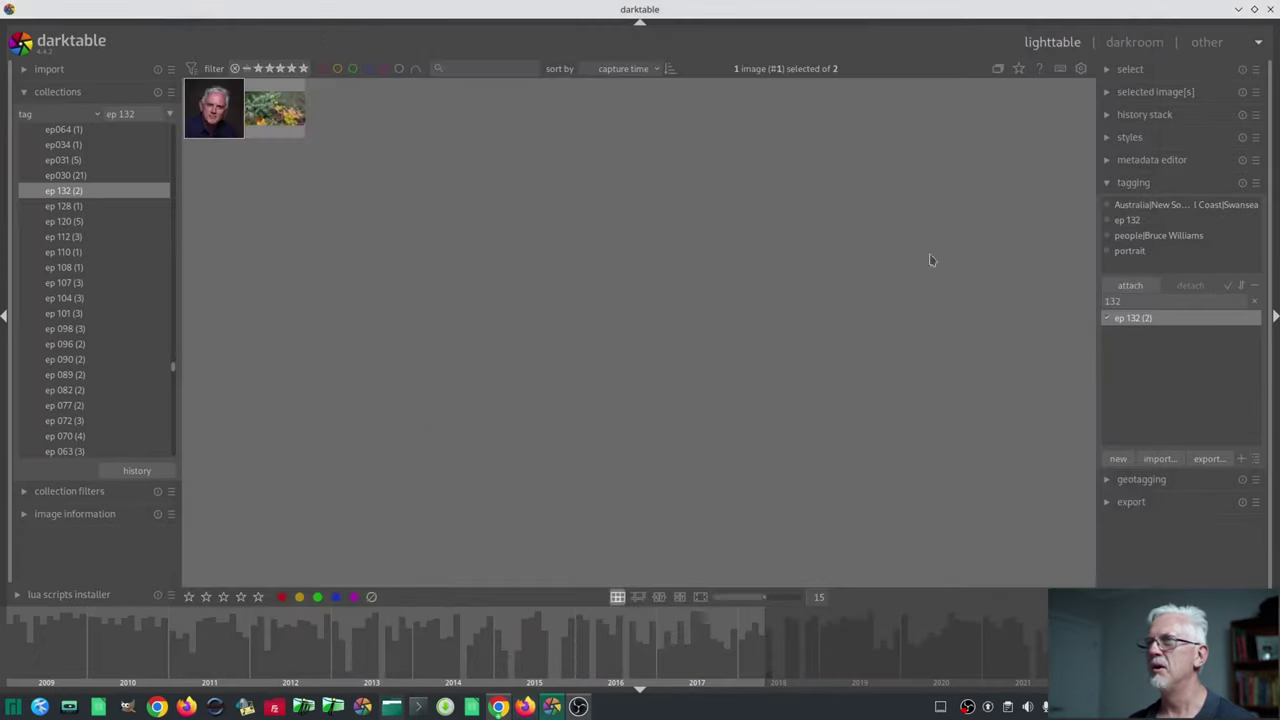
pyautogui.doubleClick(220, 113)
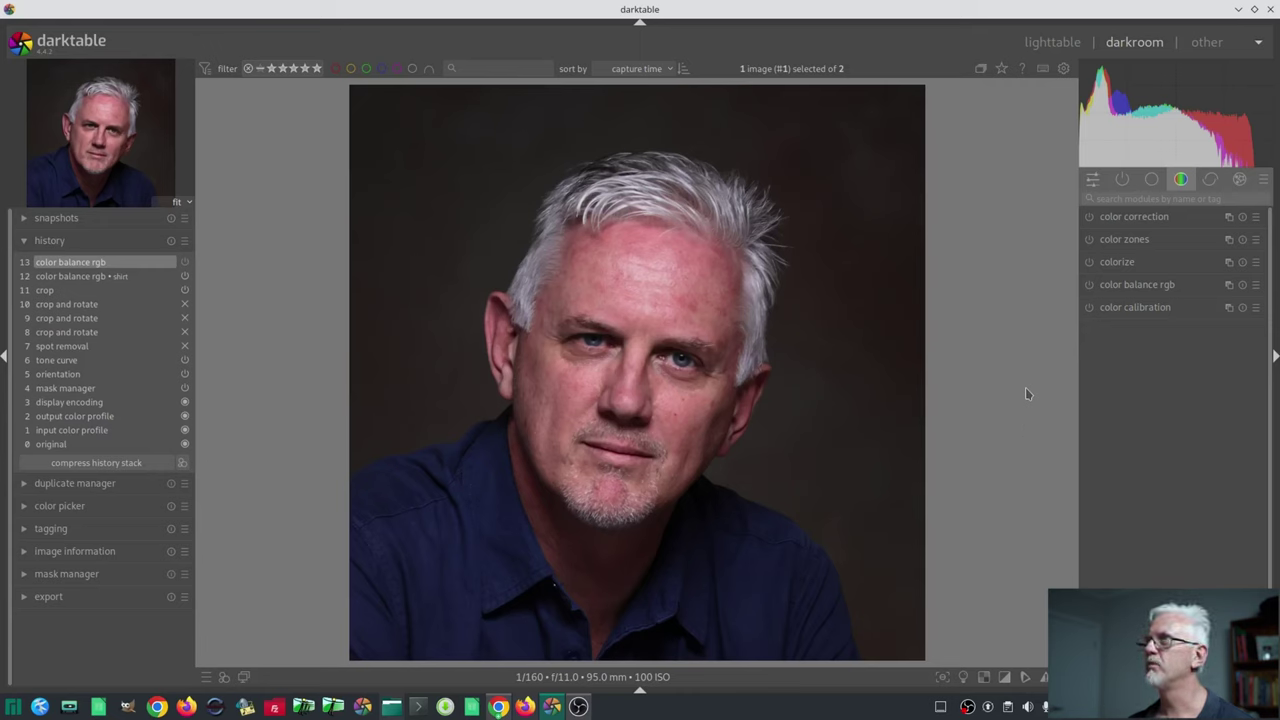
pyautogui.moveTo(1175, 112)
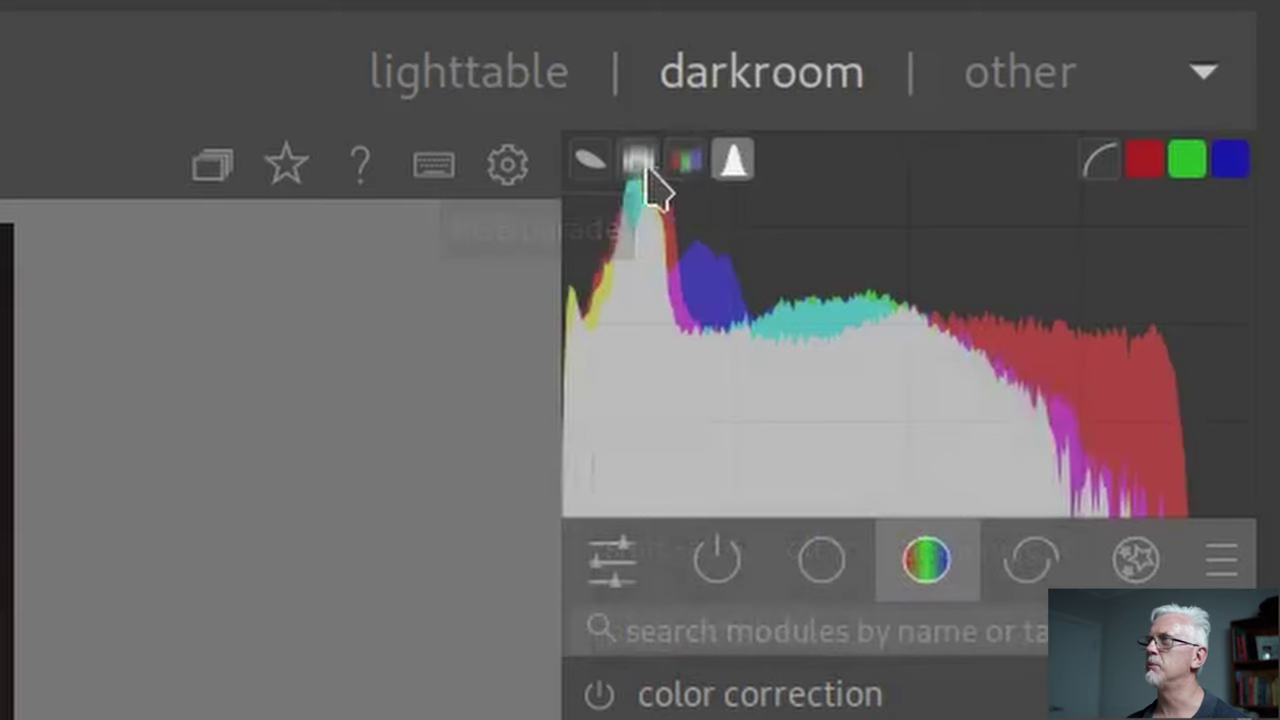
pyautogui.click(595, 172)
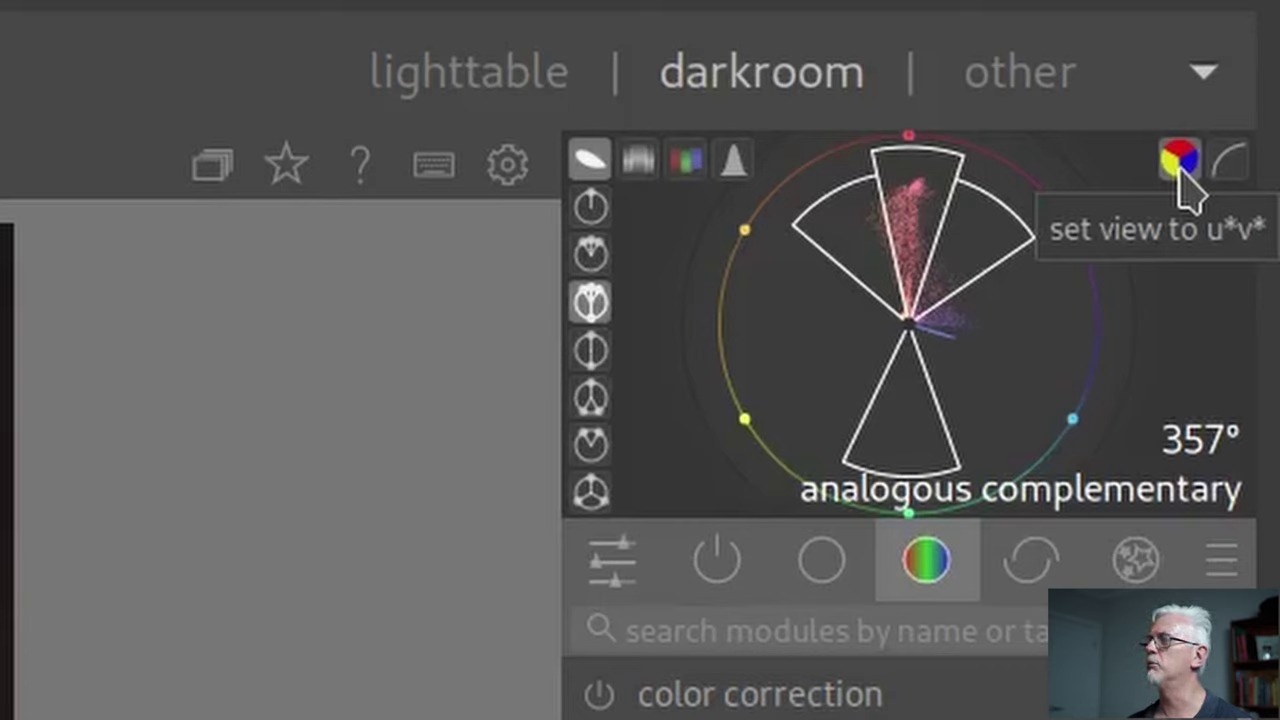
# - Cycle the vectorscope through the u*v* and AzBz views back to RYB, and select the complementary color harmony
pyautogui.click(1179, 168)
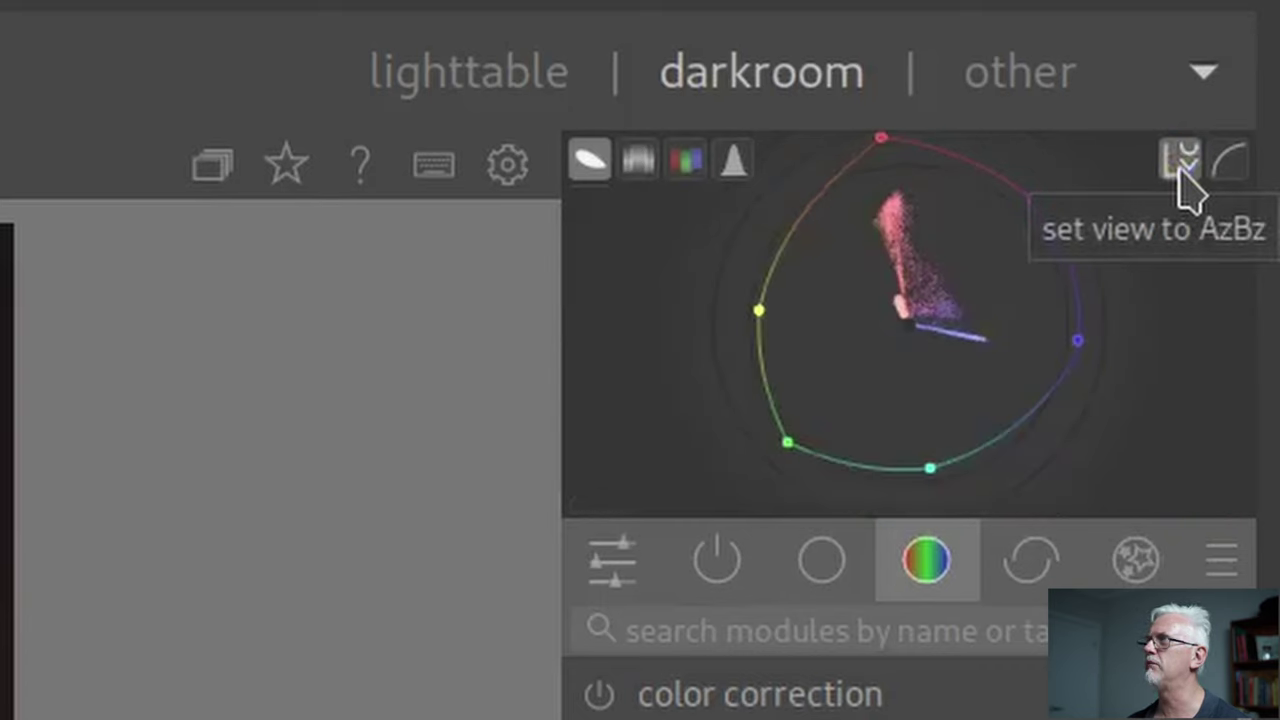
pyautogui.click(1179, 168)
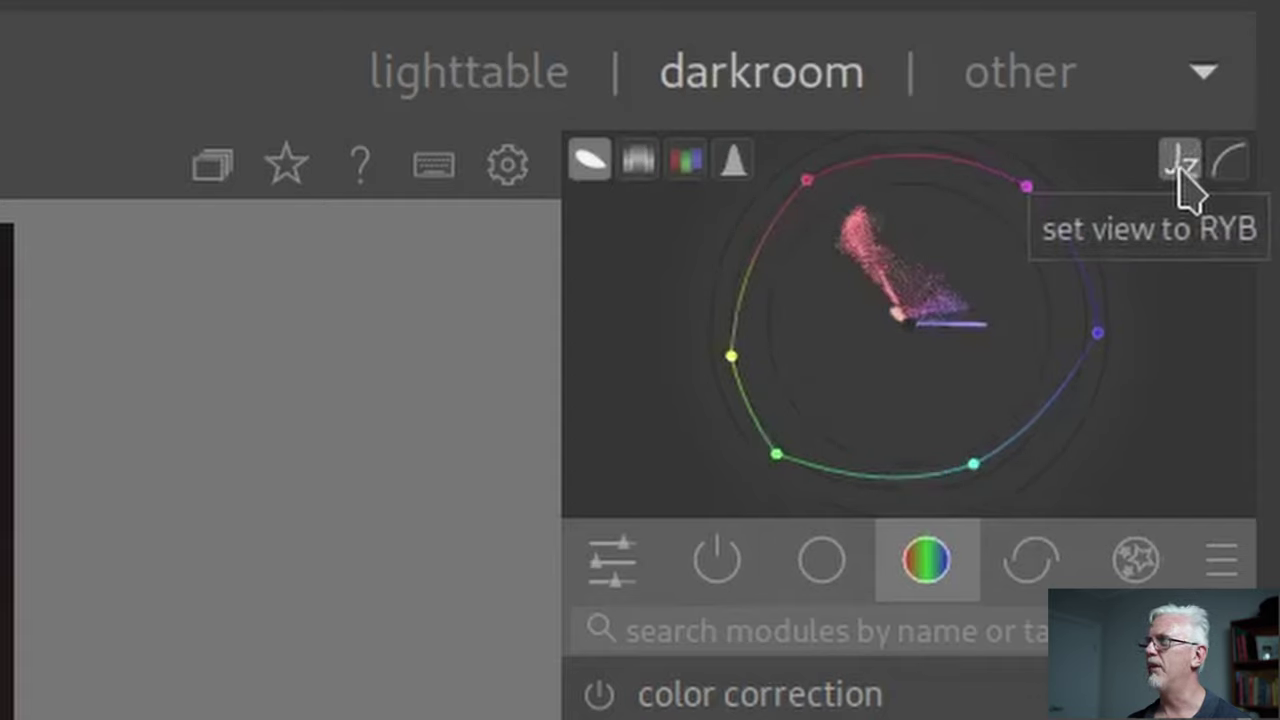
pyautogui.click(1180, 168)
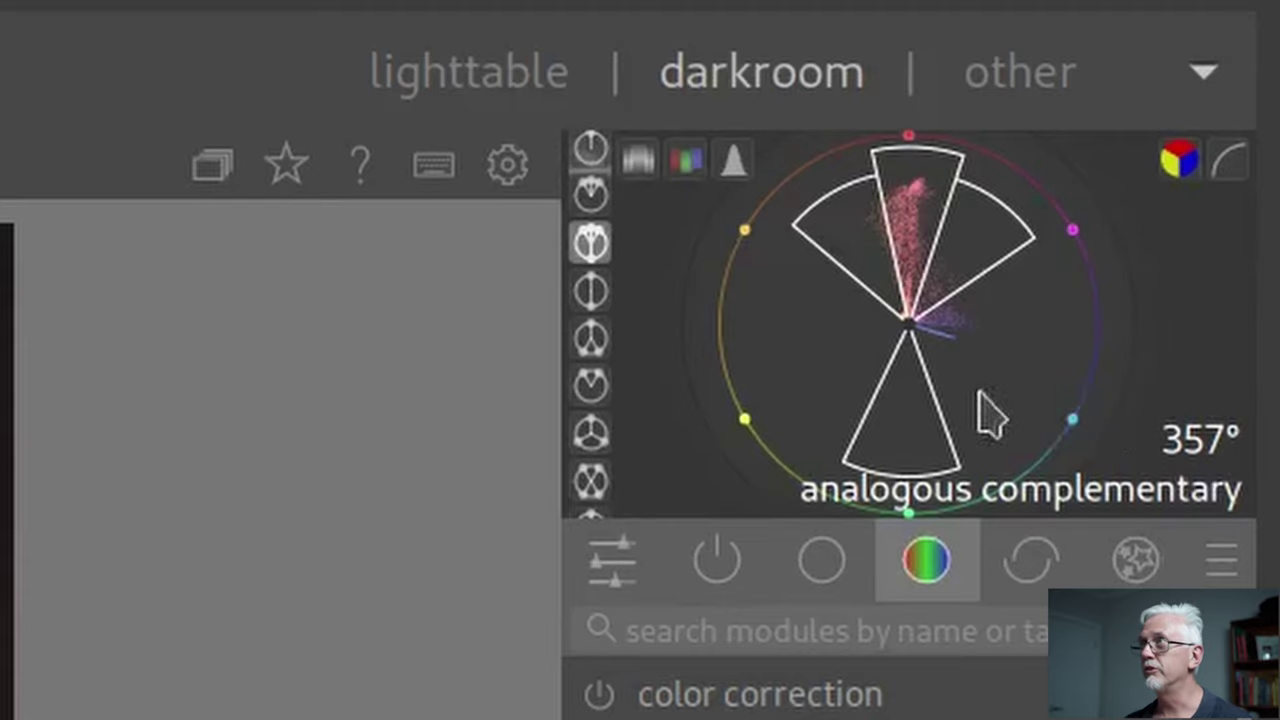
pyautogui.scroll(1, 605, 228)
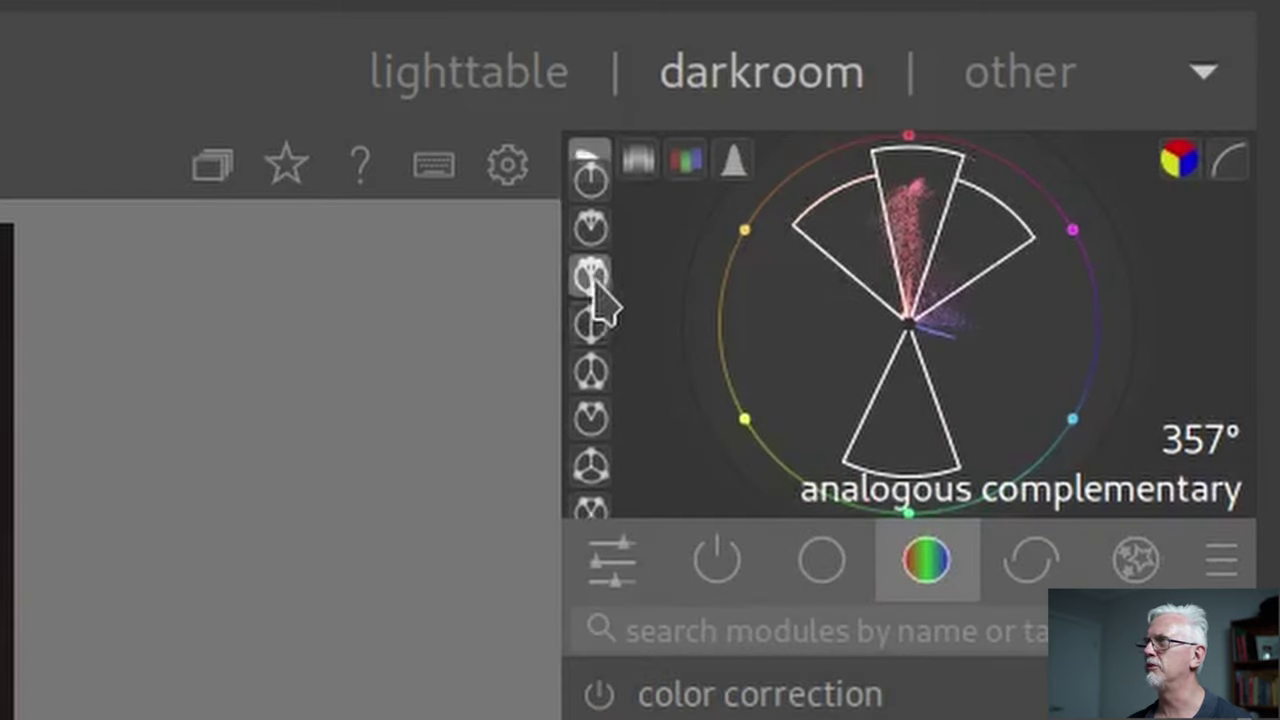
pyautogui.click(591, 325)
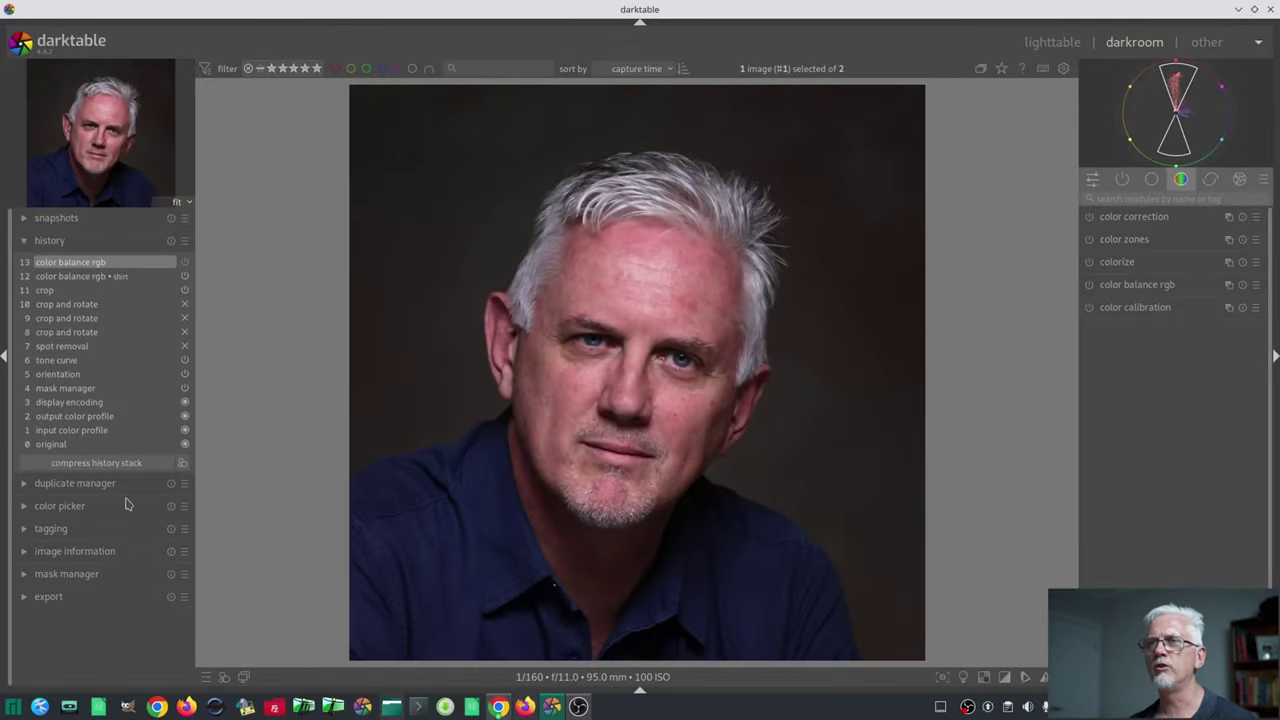
# - Sample the skin color on the forehead with the global color picker and restrict the scope to the selection
pyautogui.click(92, 506)
pyautogui.click(182, 353)
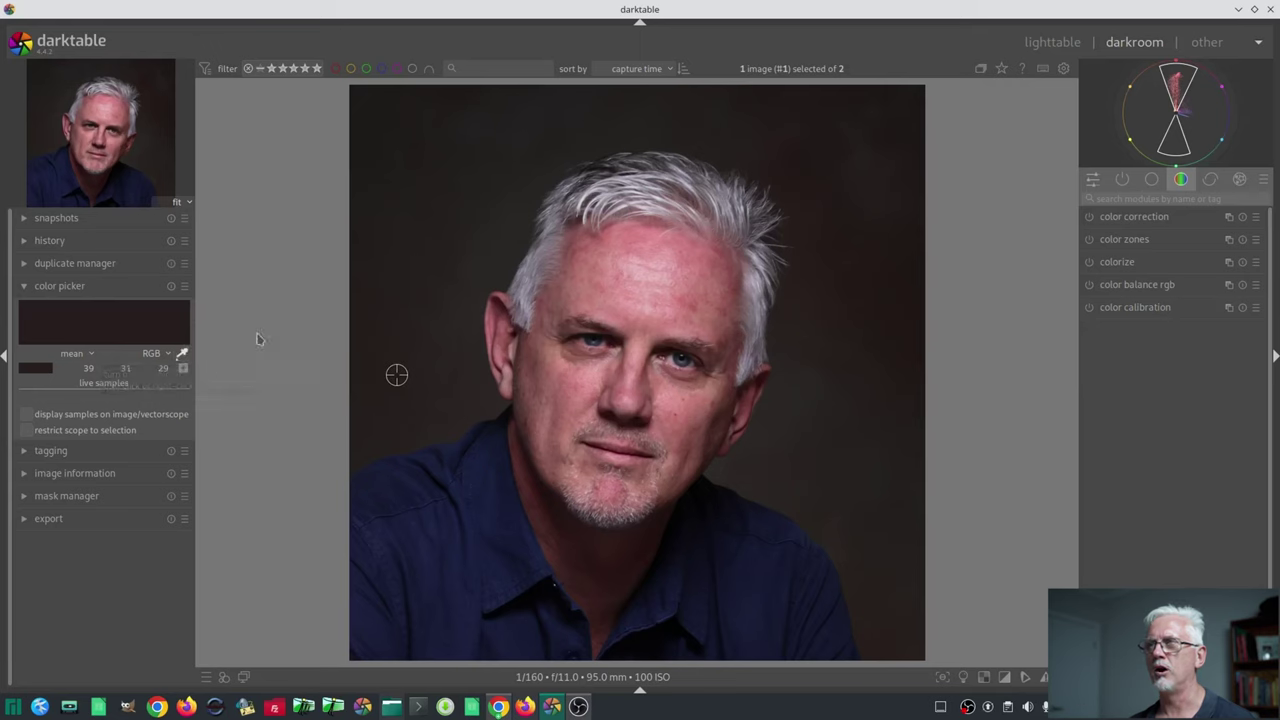
pyautogui.click(677, 249)
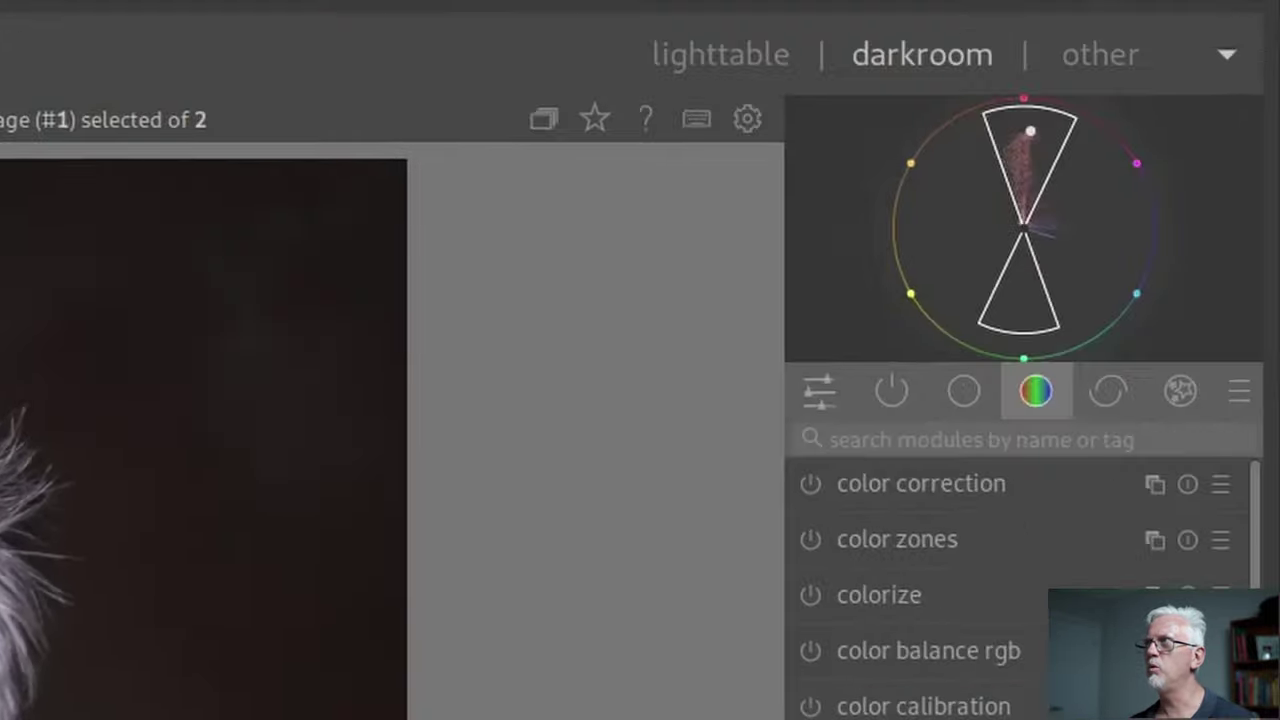
pyautogui.moveTo(1071, 143)
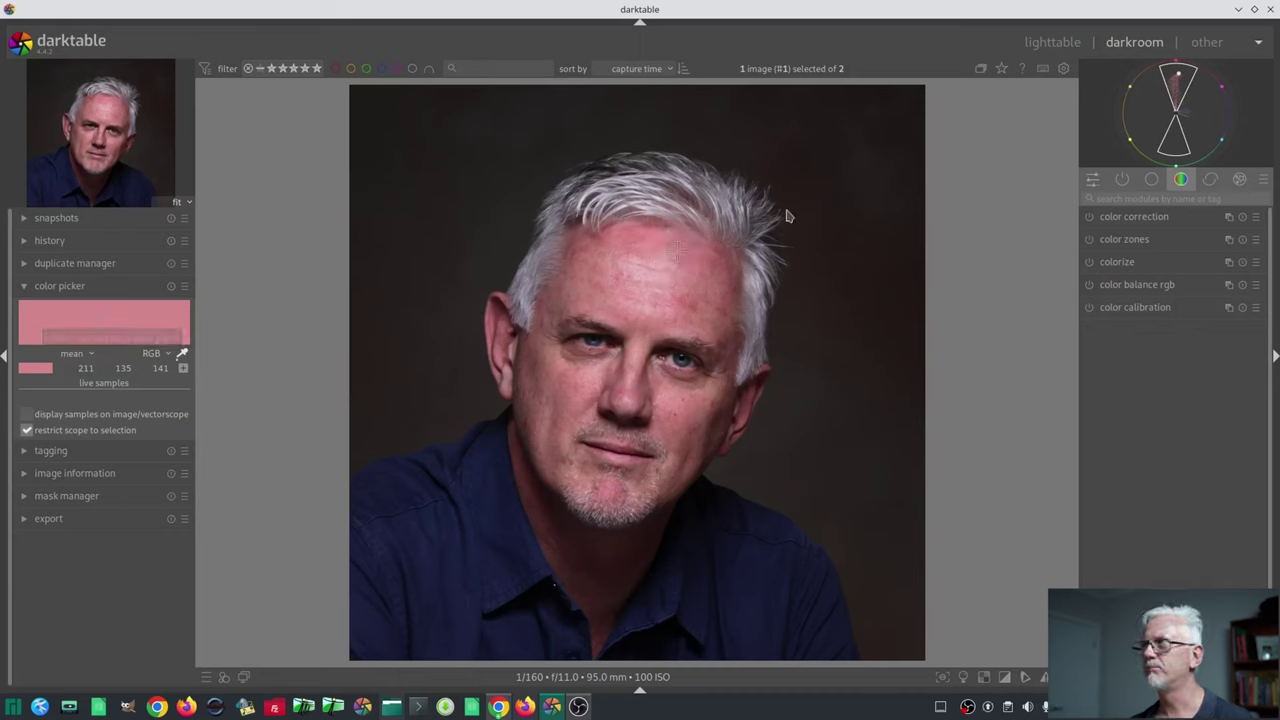
# - Rotate the complementary harmony guide around the vectorscope to 356°, in line with the sampled skin color
pyautogui.moveTo(1176, 125)
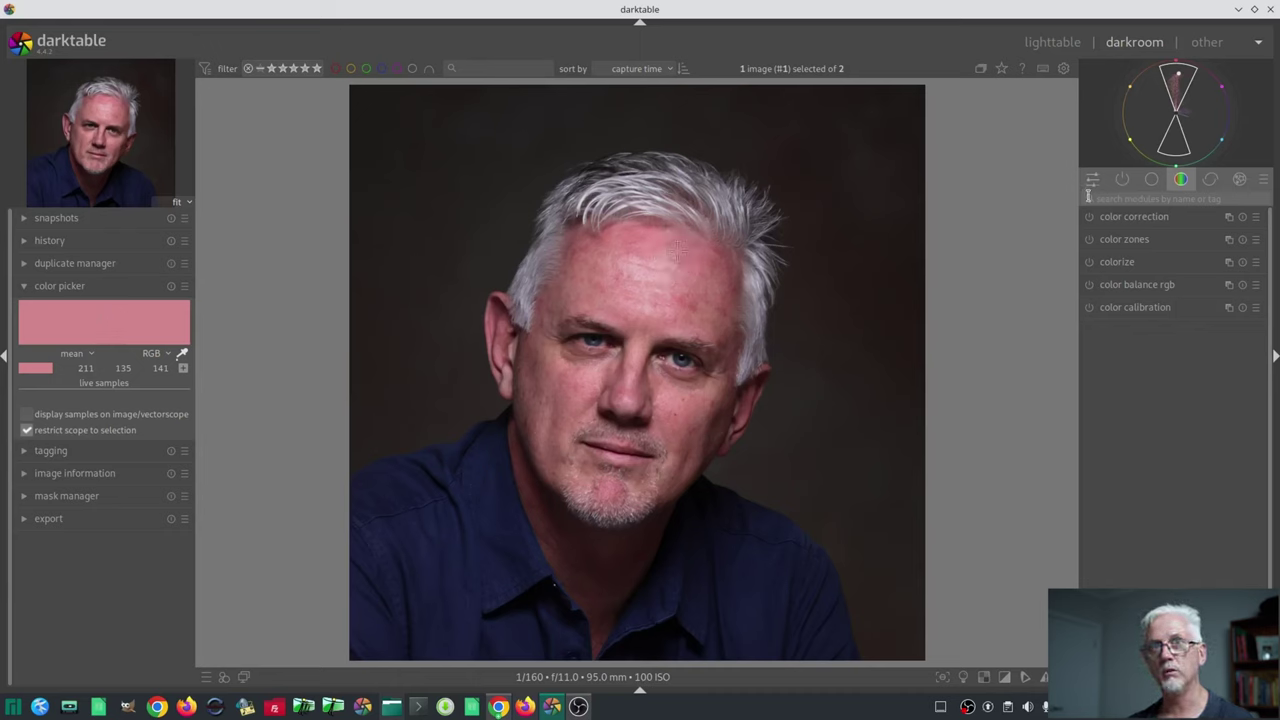
pyautogui.scroll(-10, 1180, 110)
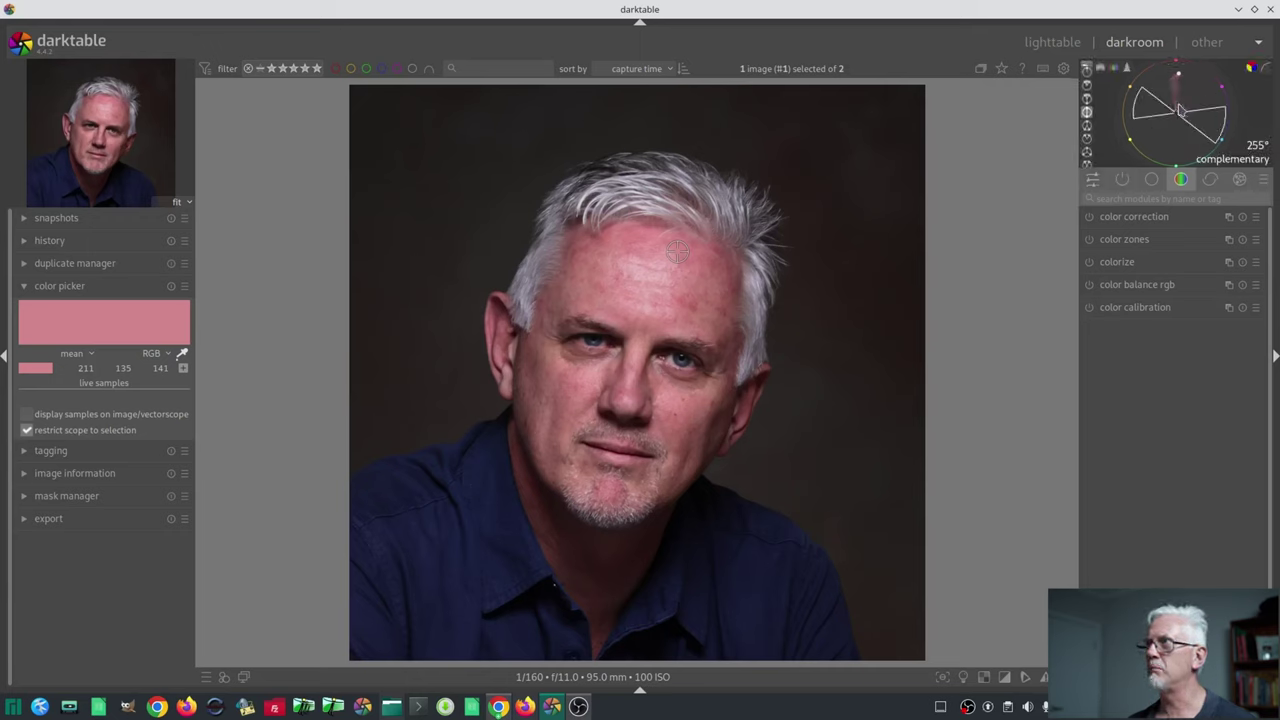
pyautogui.scroll(3, 1181, 111)
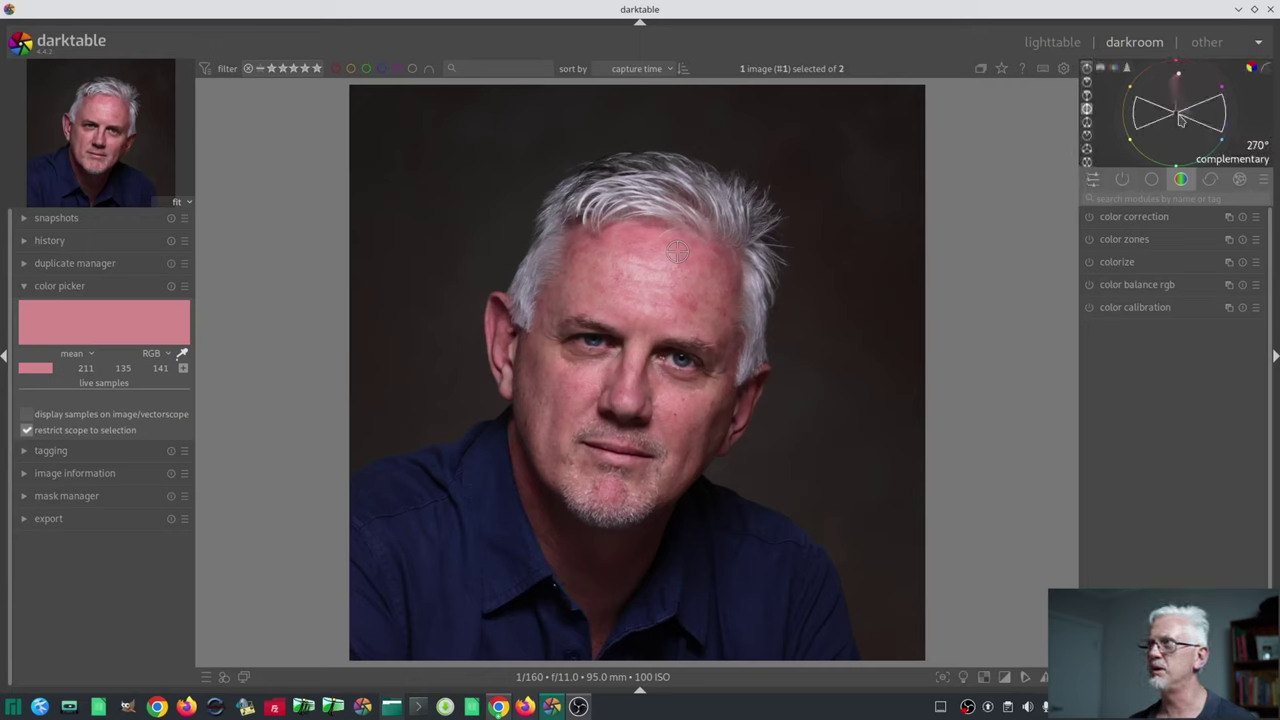
pyautogui.scroll(20, 1180, 119)
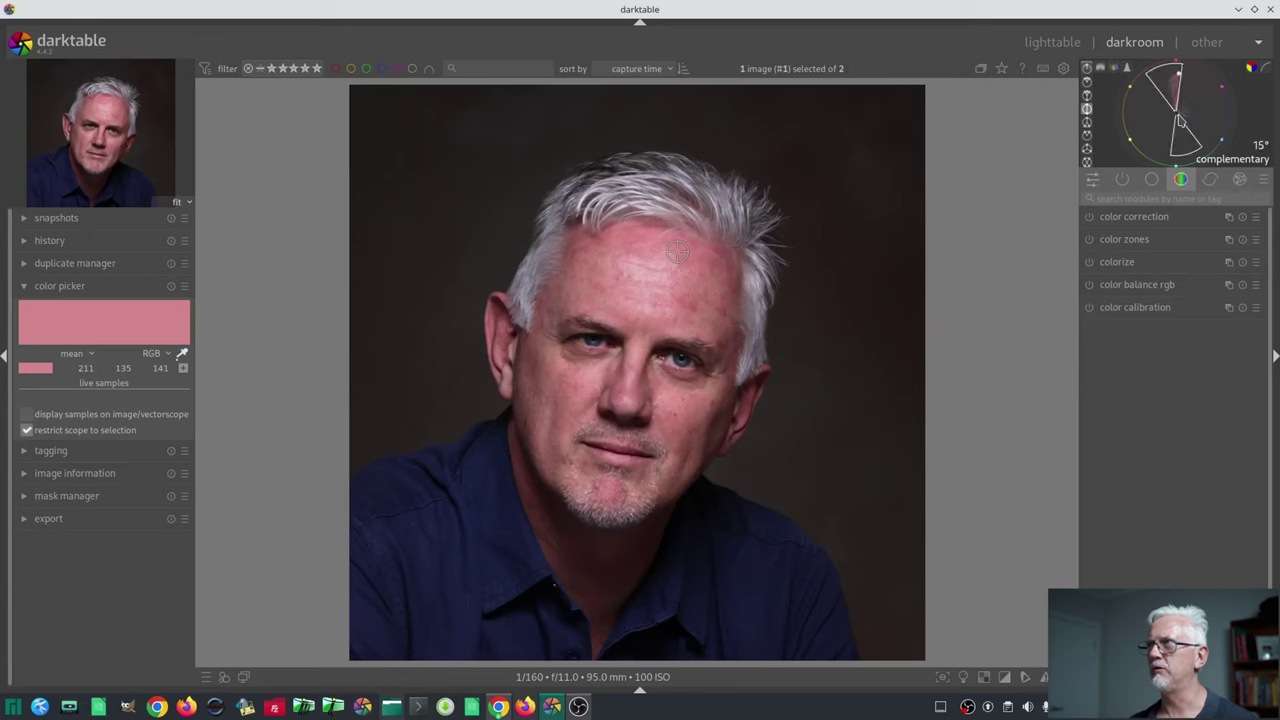
pyautogui.scroll(15, 1180, 119)
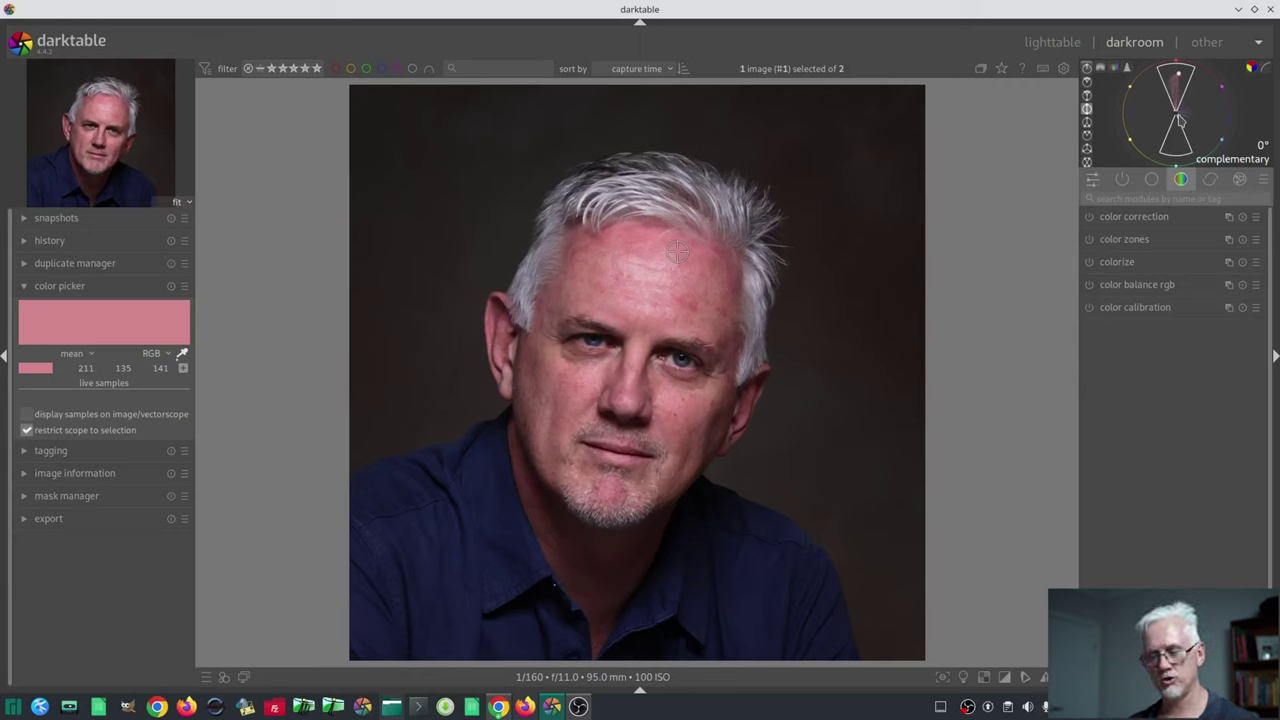
pyautogui.scroll(-11, 1180, 119)
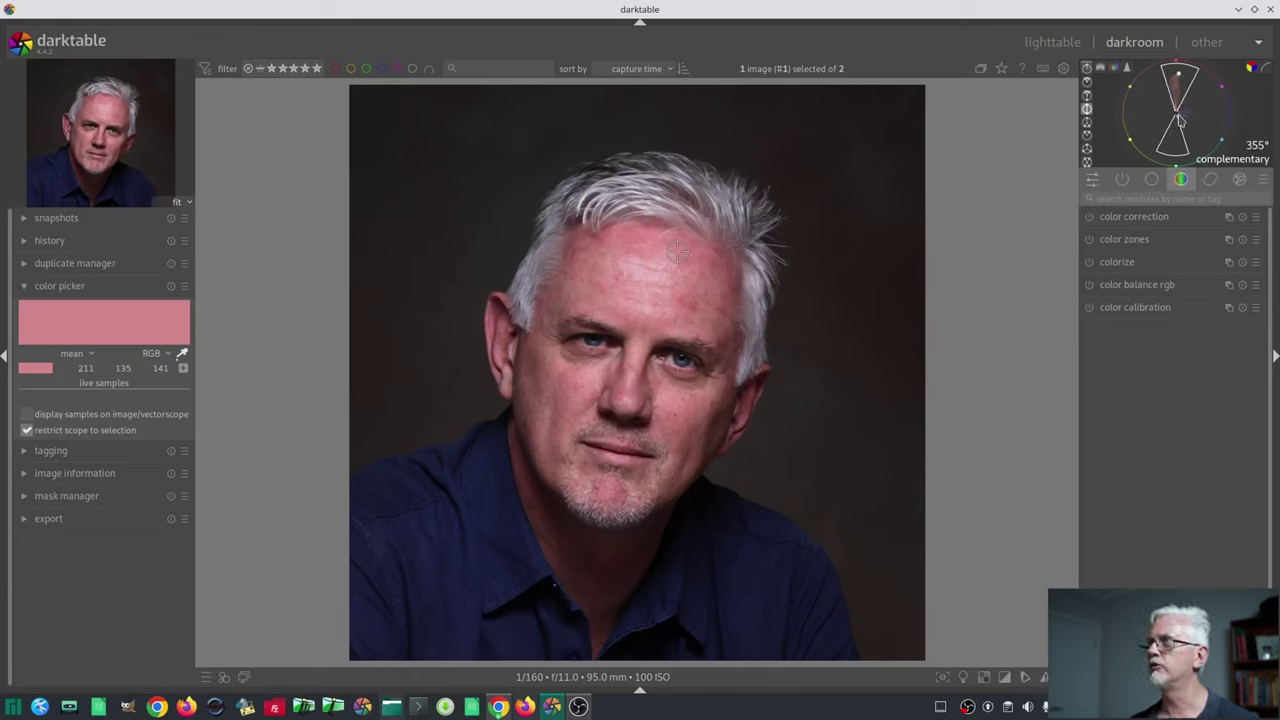
pyautogui.scroll(7, 1180, 120)
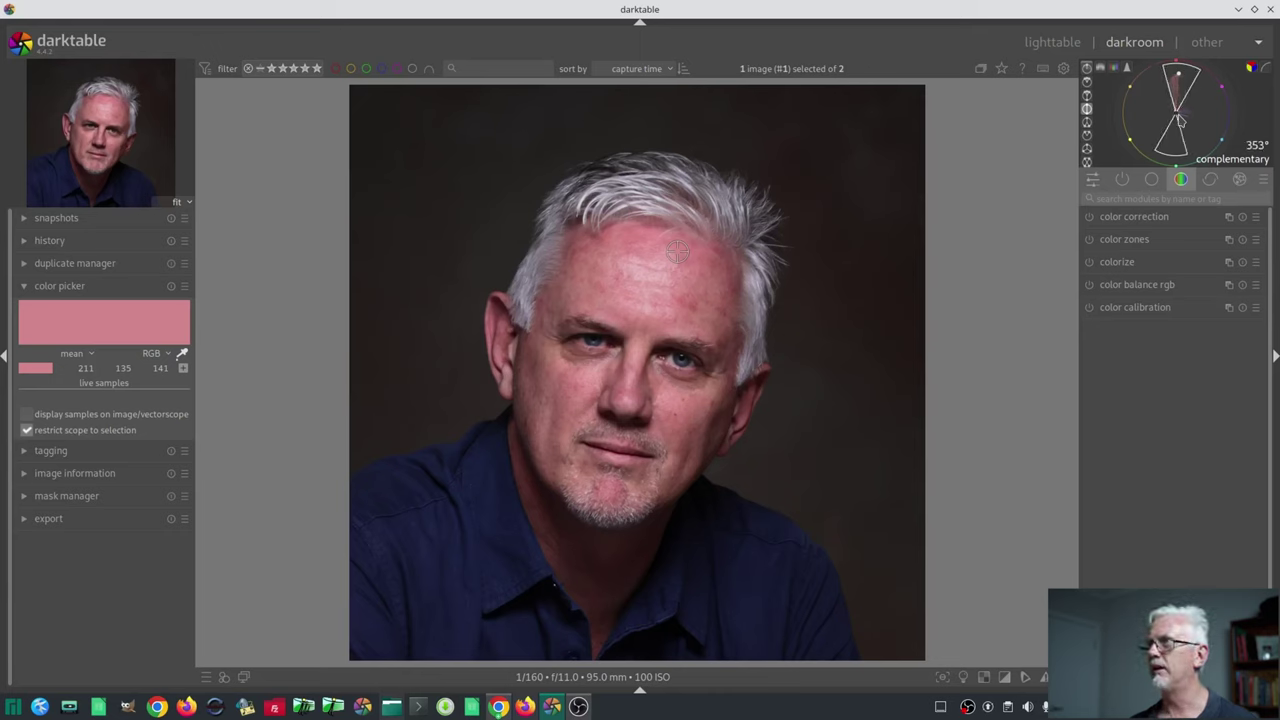
pyautogui.scroll(-1, 1180, 120)
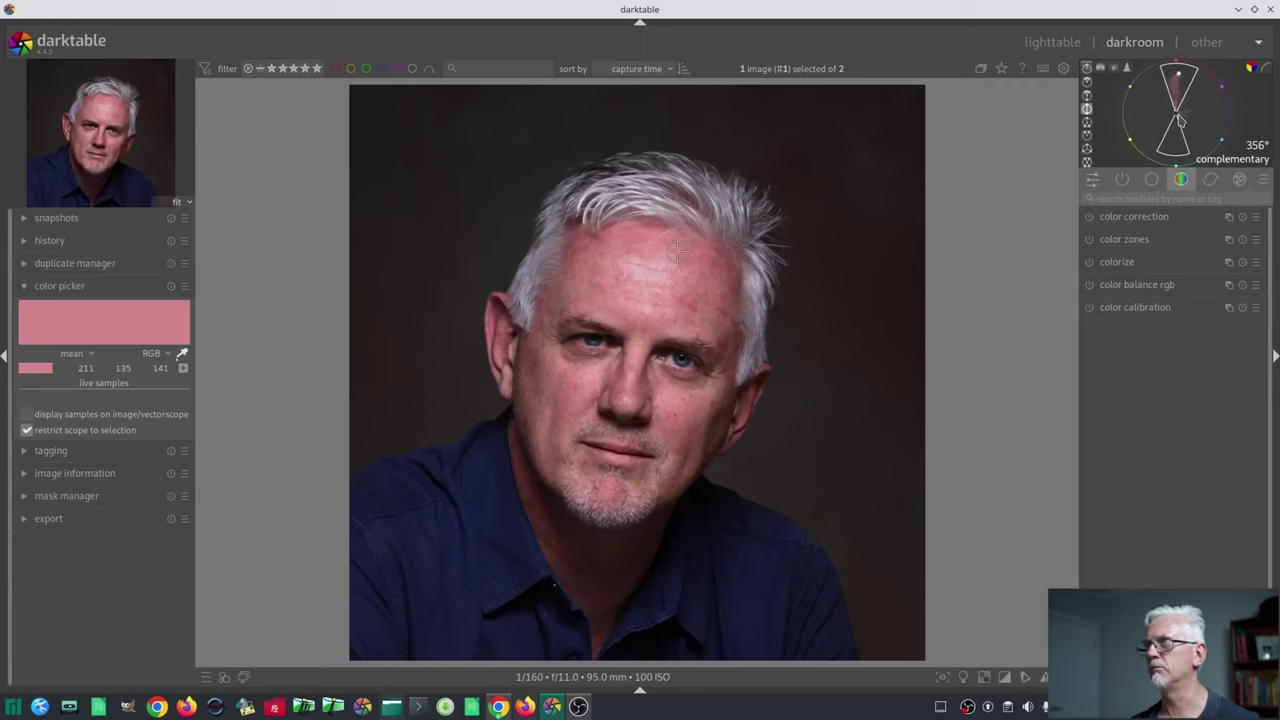
# - Go through the width options of the complementary guide and leave its sectors narrow
pyautogui.scroll(-2, 1180, 120)
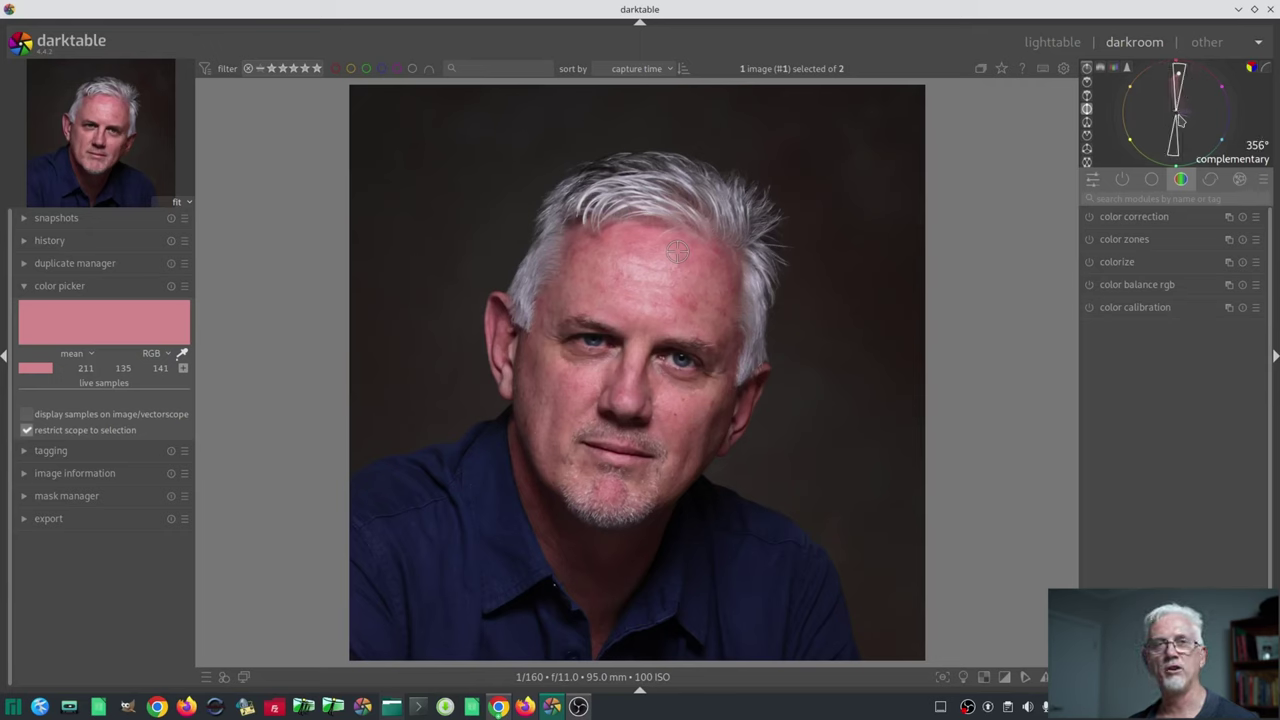
pyautogui.scroll(-2, 1180, 120)
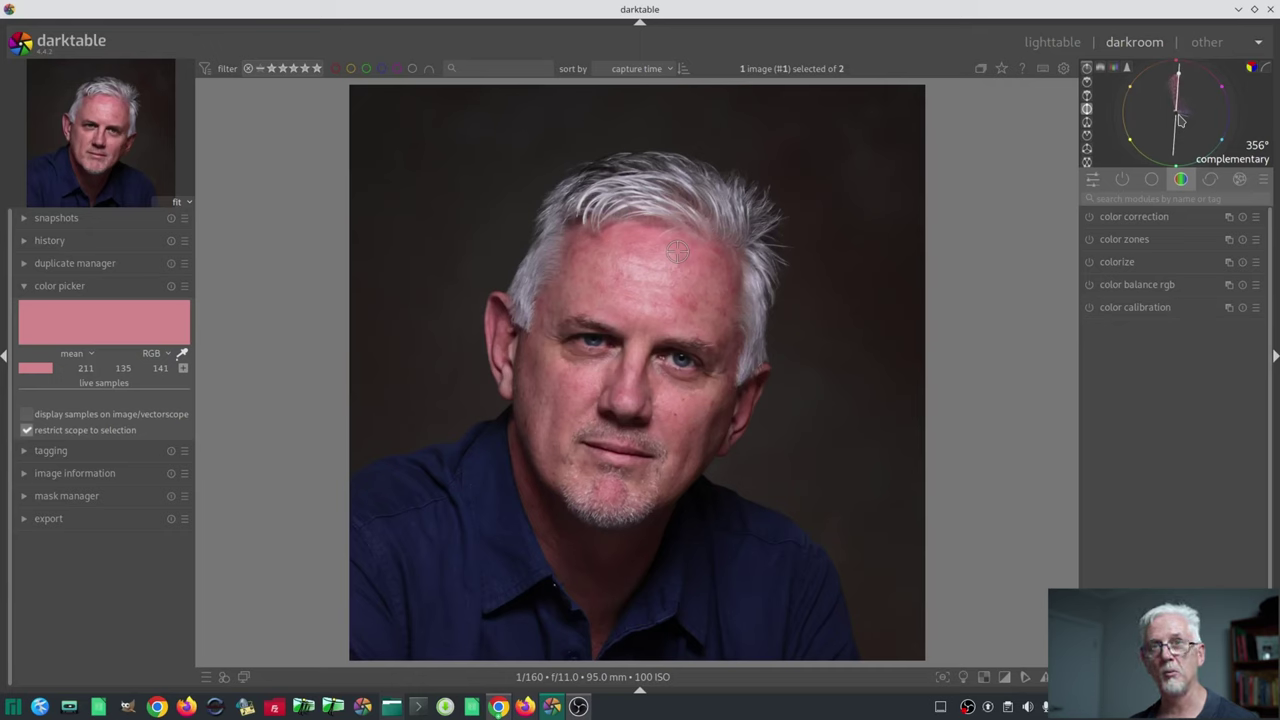
pyautogui.scroll(3, 1180, 120)
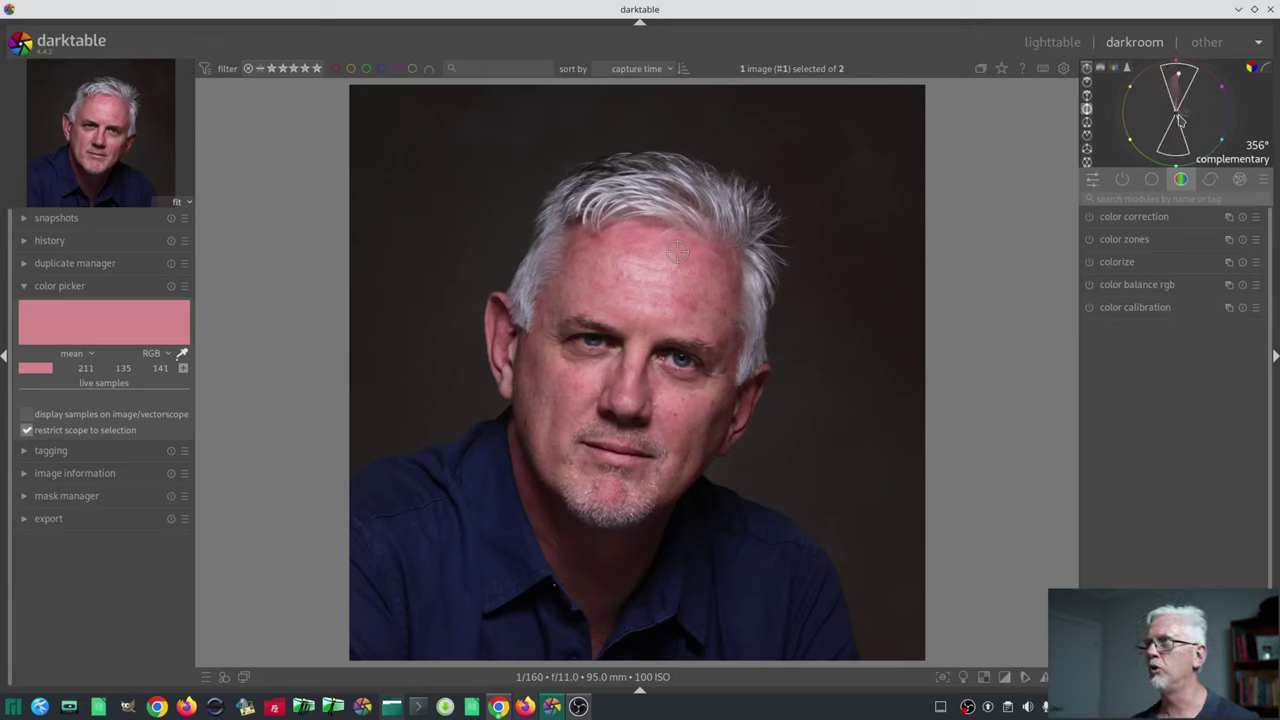
pyautogui.scroll(-2, 1180, 120)
pyautogui.scroll(2, 1180, 120)
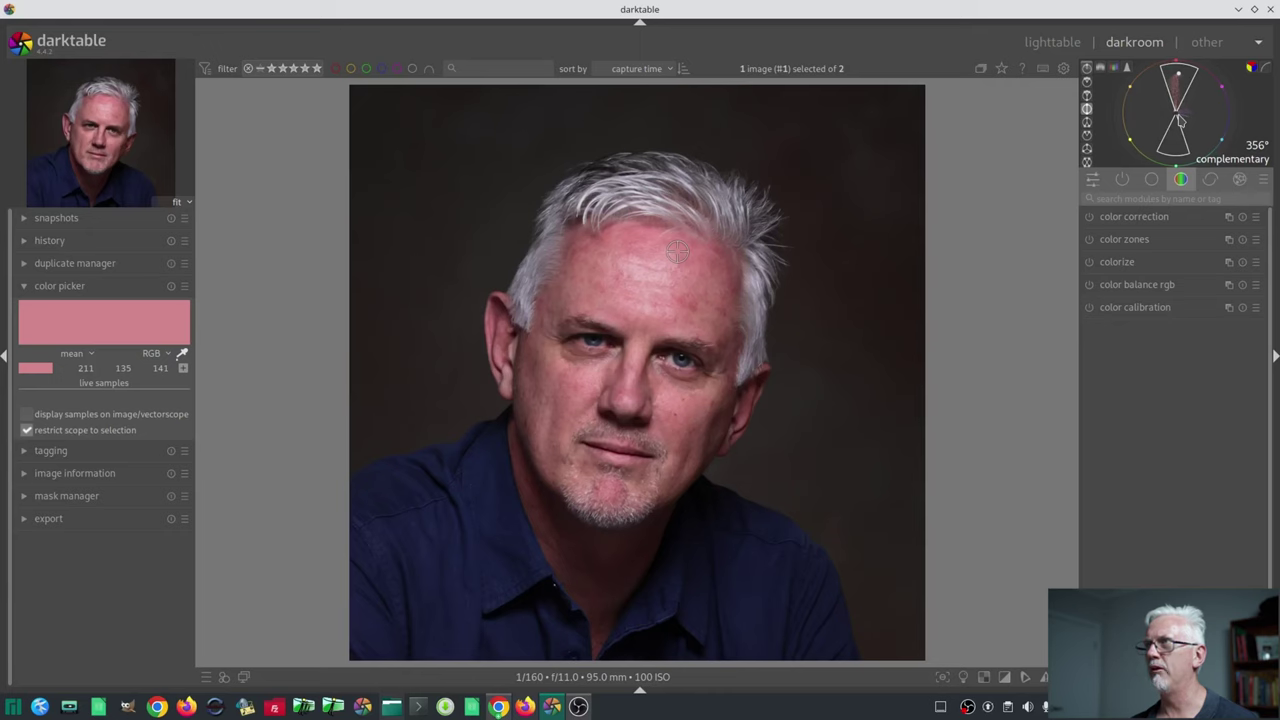
pyautogui.scroll(-2, 1180, 120)
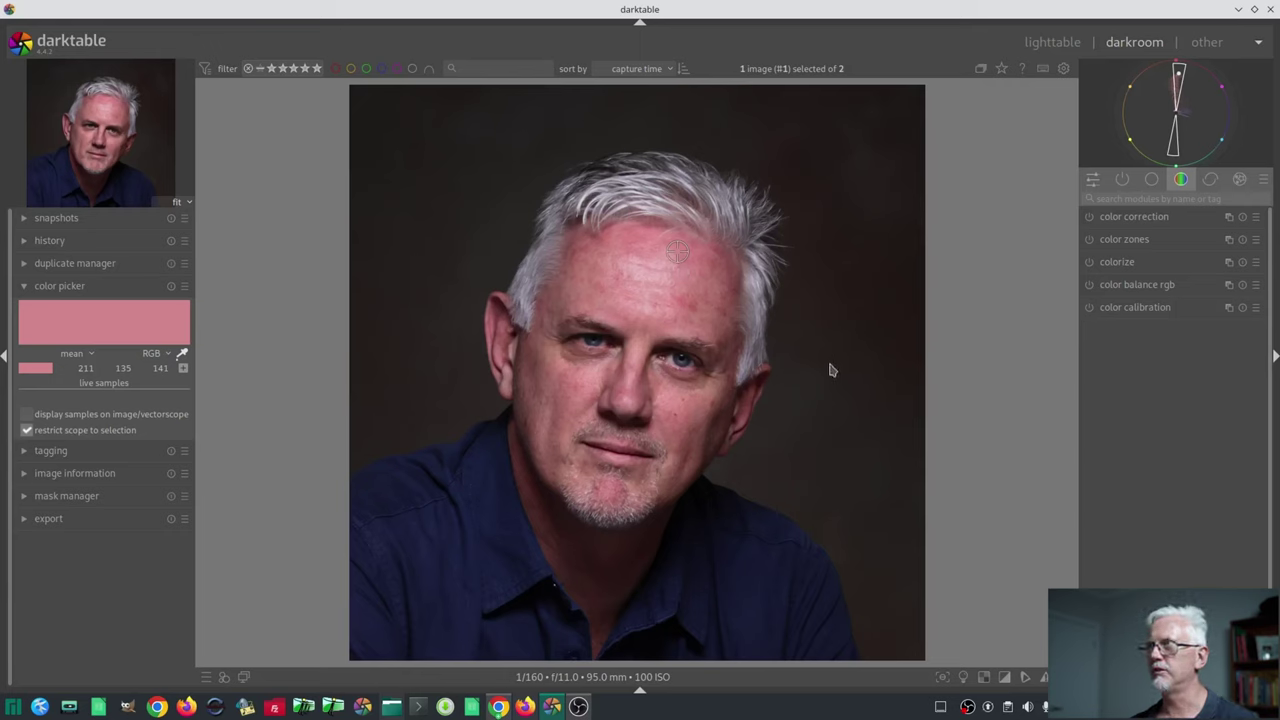
# - Expand the color balance rgb module and enable its combined drawn and parametric mask
pyautogui.moveTo(1160, 163)
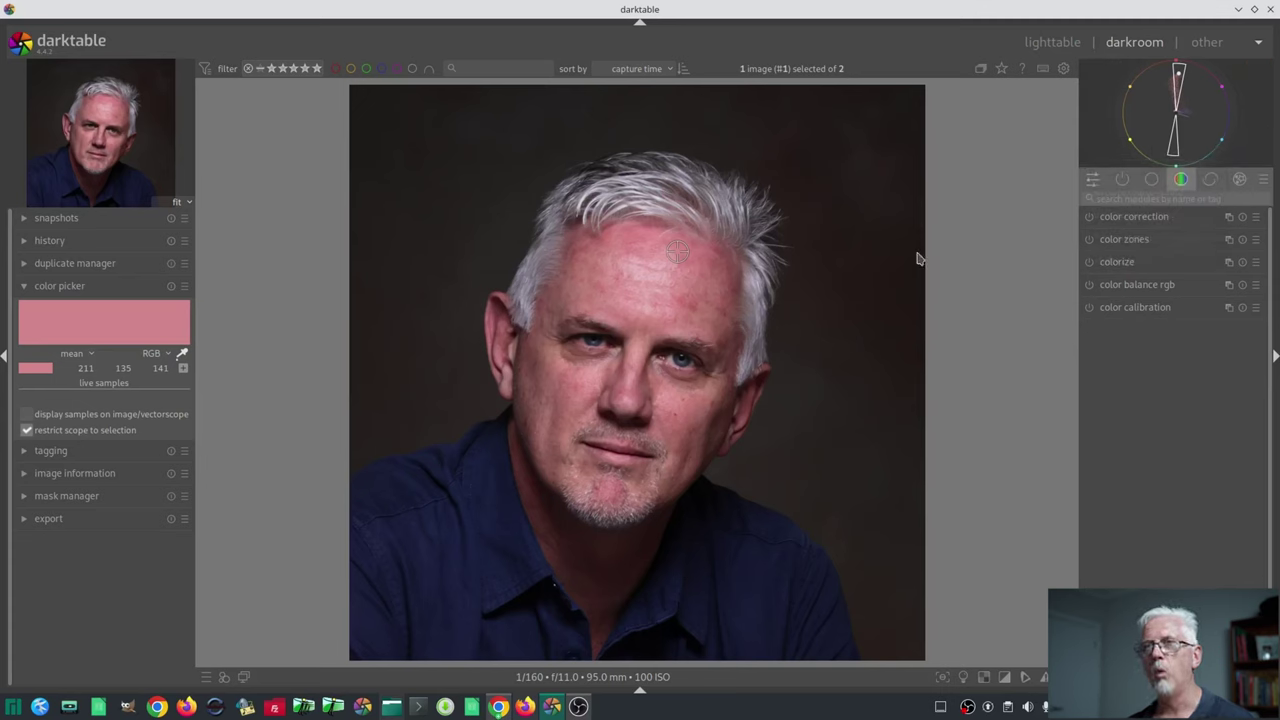
pyautogui.click(1167, 285)
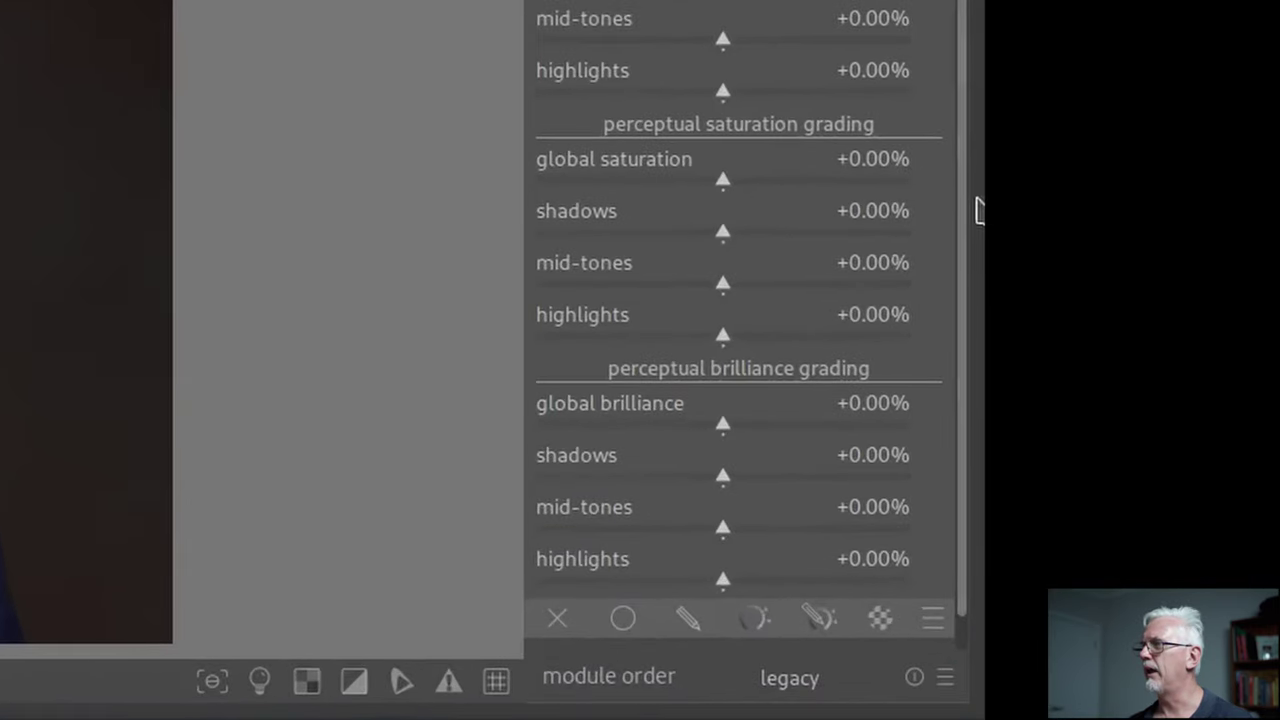
pyautogui.click(818, 618)
pyautogui.scroll(-5, 856, 225)
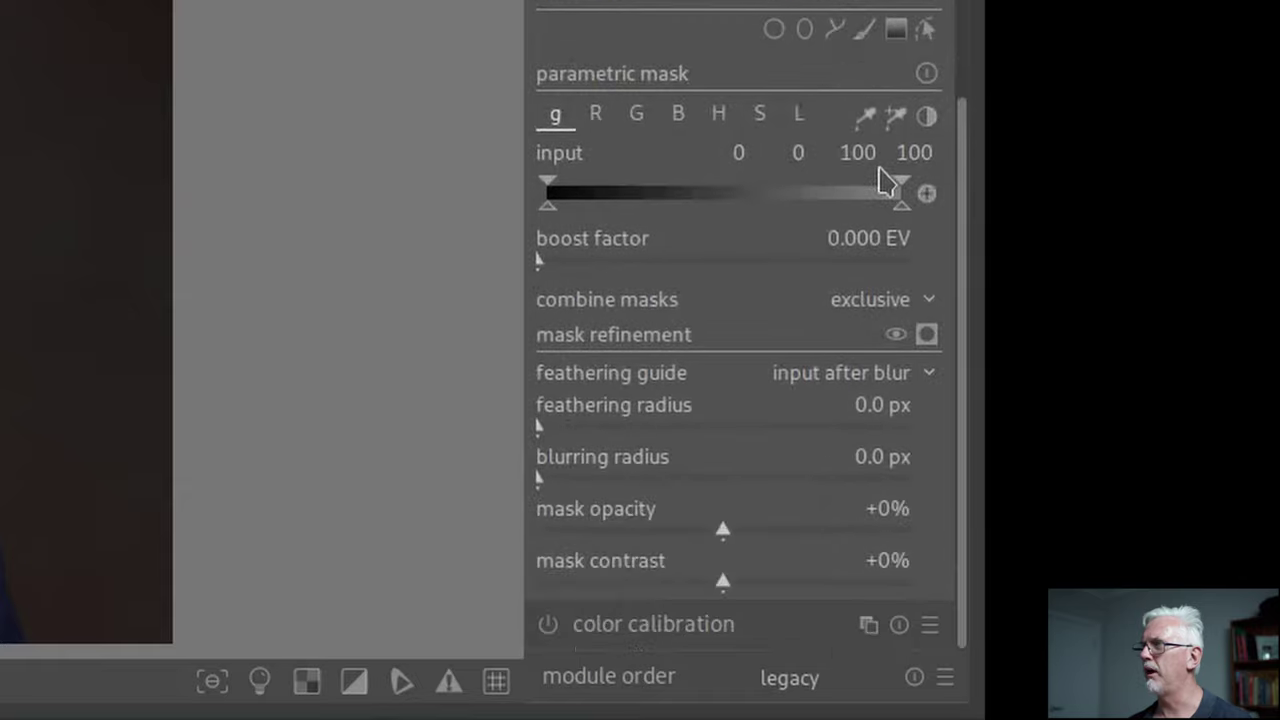
# - Limit the parametric mask's hue input range to 163, 178, 261 and 281 to target the blue shirt
pyautogui.click(722, 118)
pyautogui.moveTo(571, 214)
pyautogui.mouseDown()
pyautogui.moveTo(666, 229)
pyautogui.moveTo(723, 214)
pyautogui.moveTo(705, 212)
pyautogui.mouseUp()
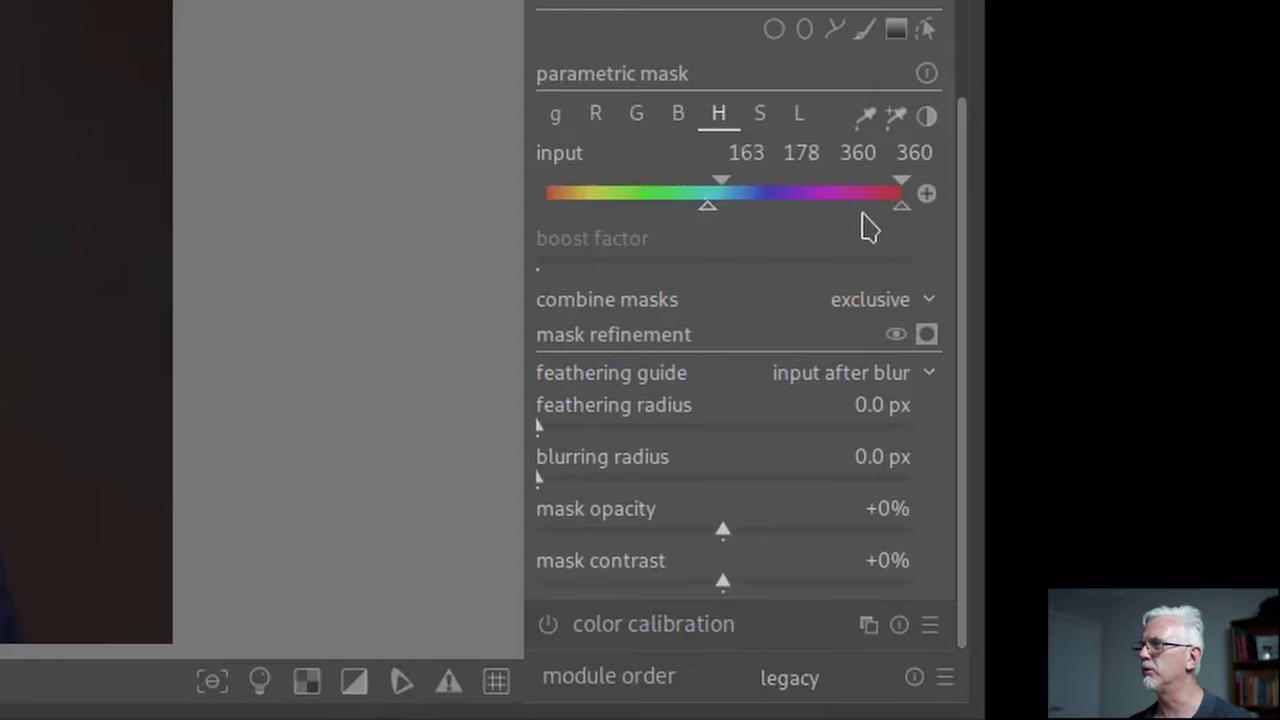
pyautogui.moveTo(866, 222); pyautogui.dragTo(811, 214)
pyautogui.scroll(2, 812, 222)
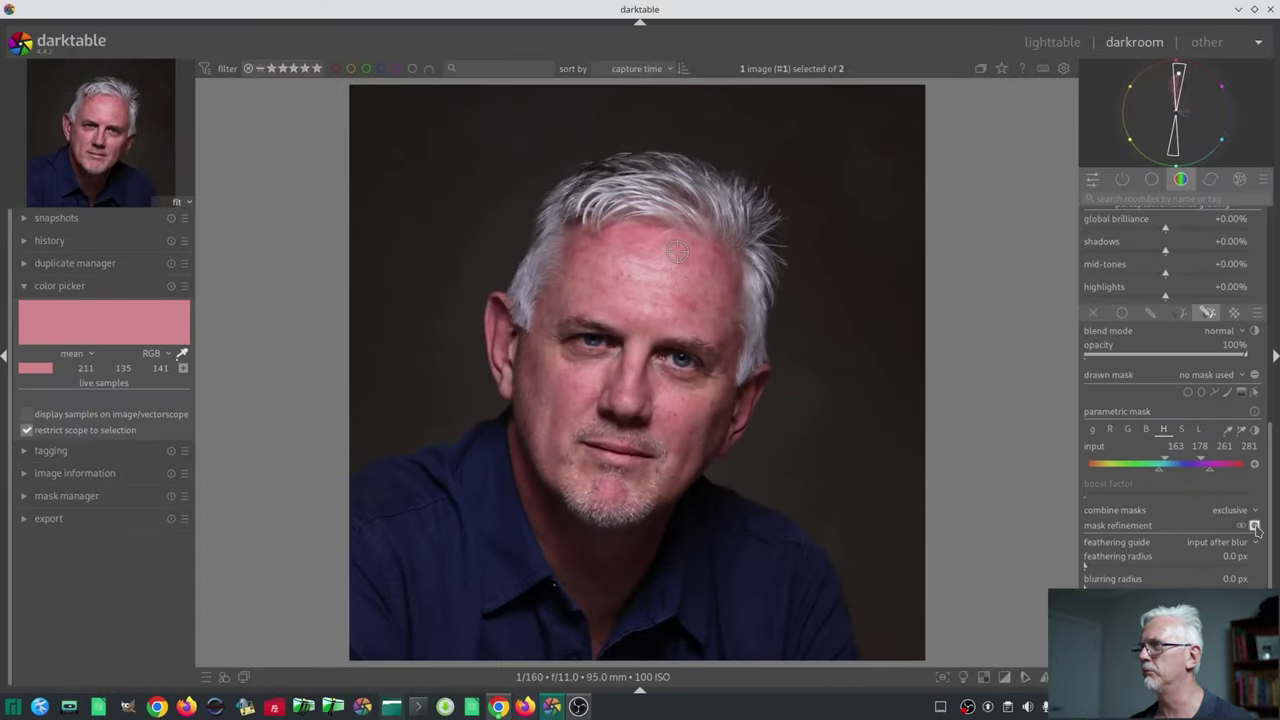
# - Display the mask overlay and refine the hue input range to 147, 163, 282 and 303
pyautogui.click(1255, 527)
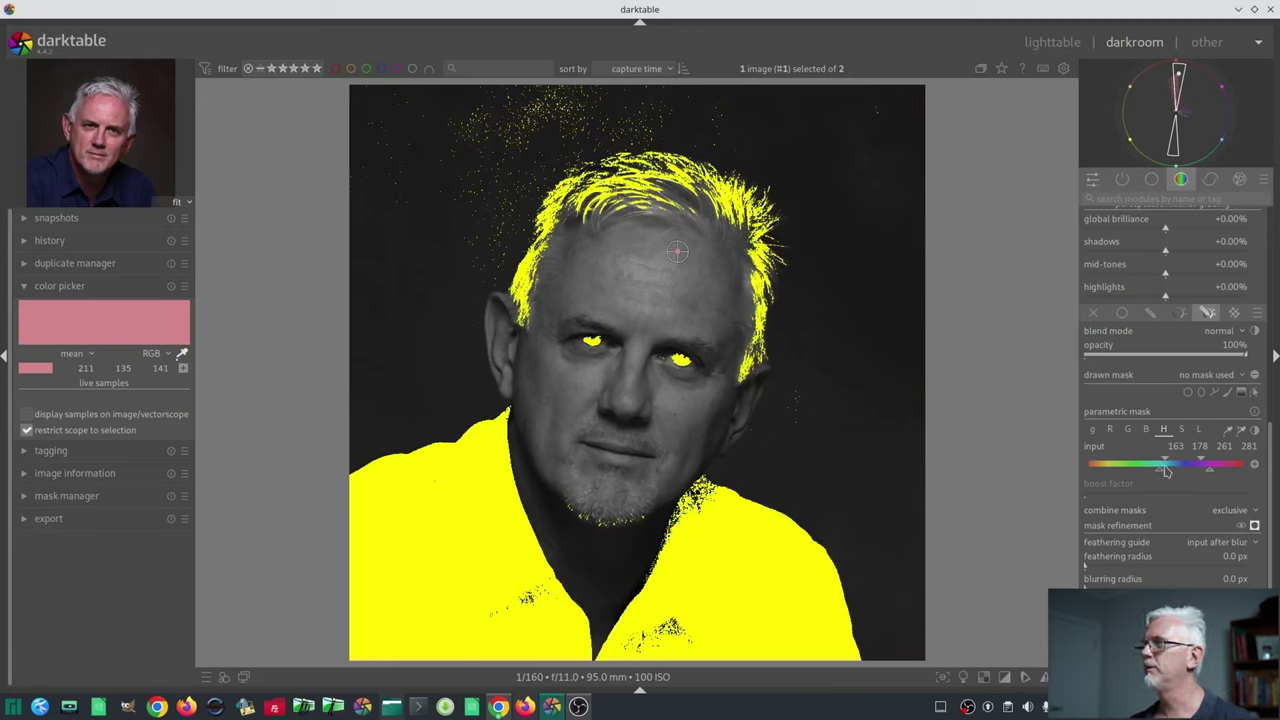
pyautogui.scroll(-3, 1162, 467)
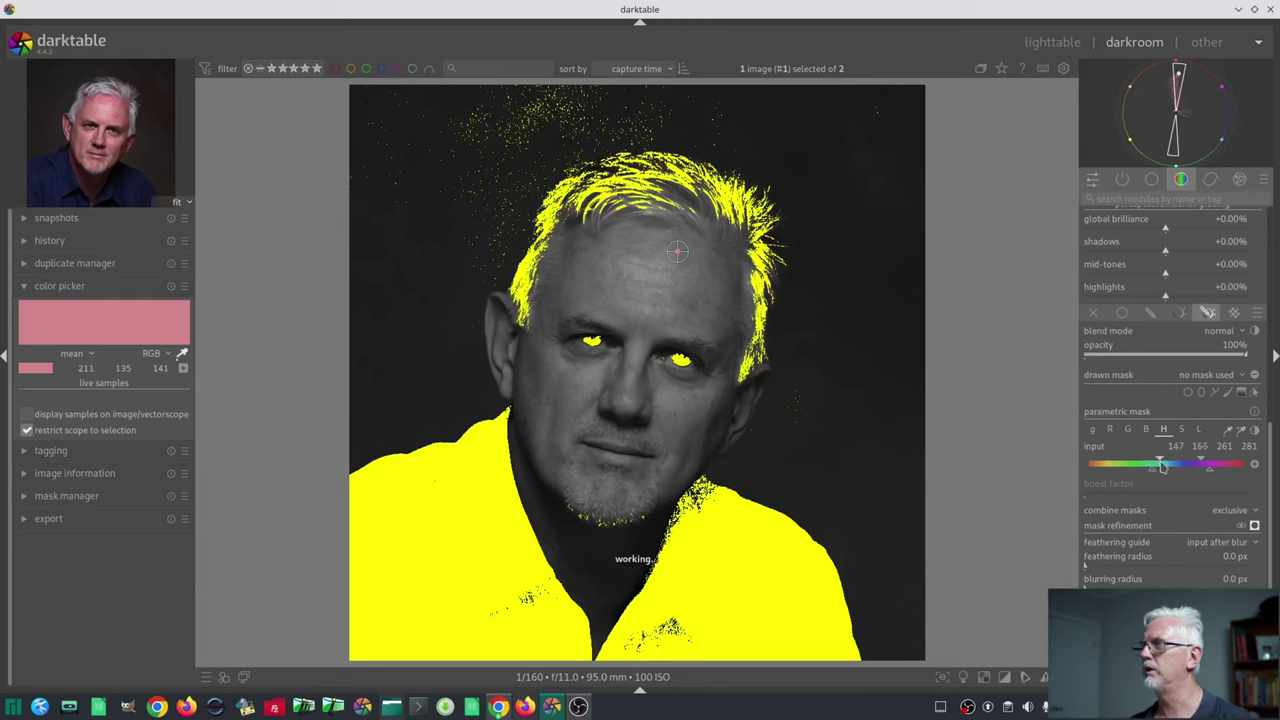
pyautogui.scroll(4, 1210, 465)
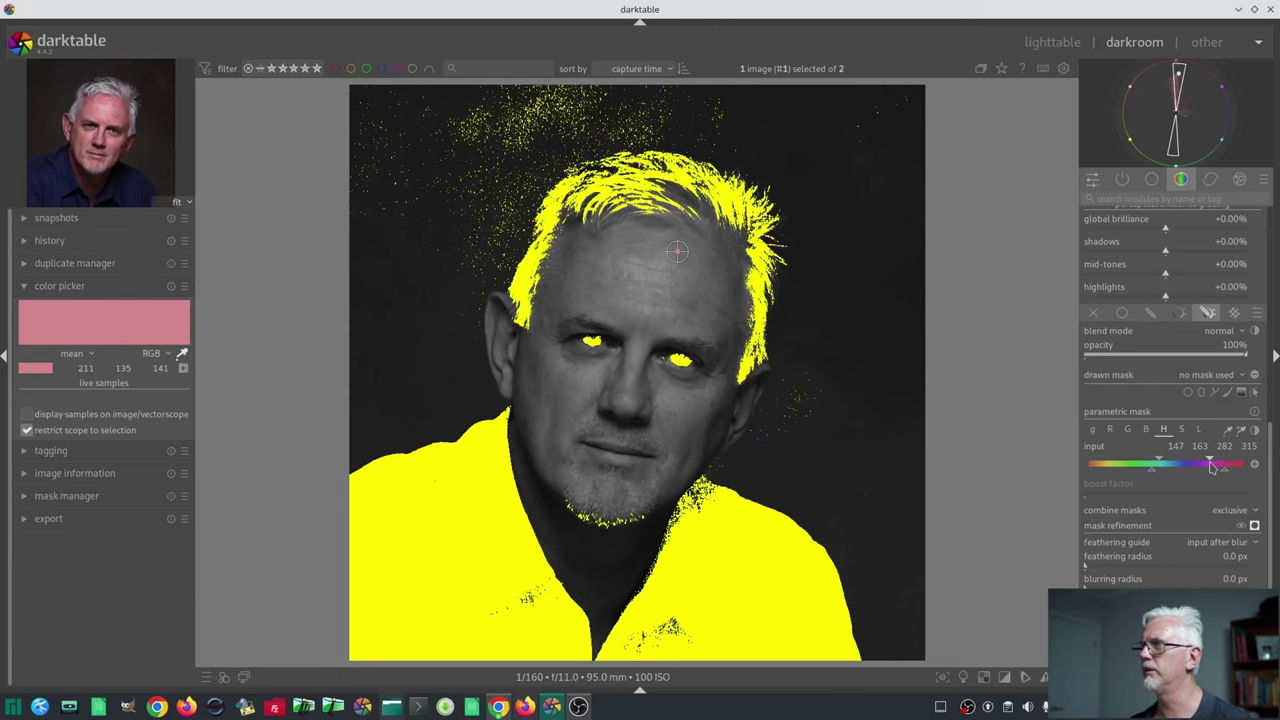
pyautogui.moveTo(1227, 475); pyautogui.dragTo(1219, 476)
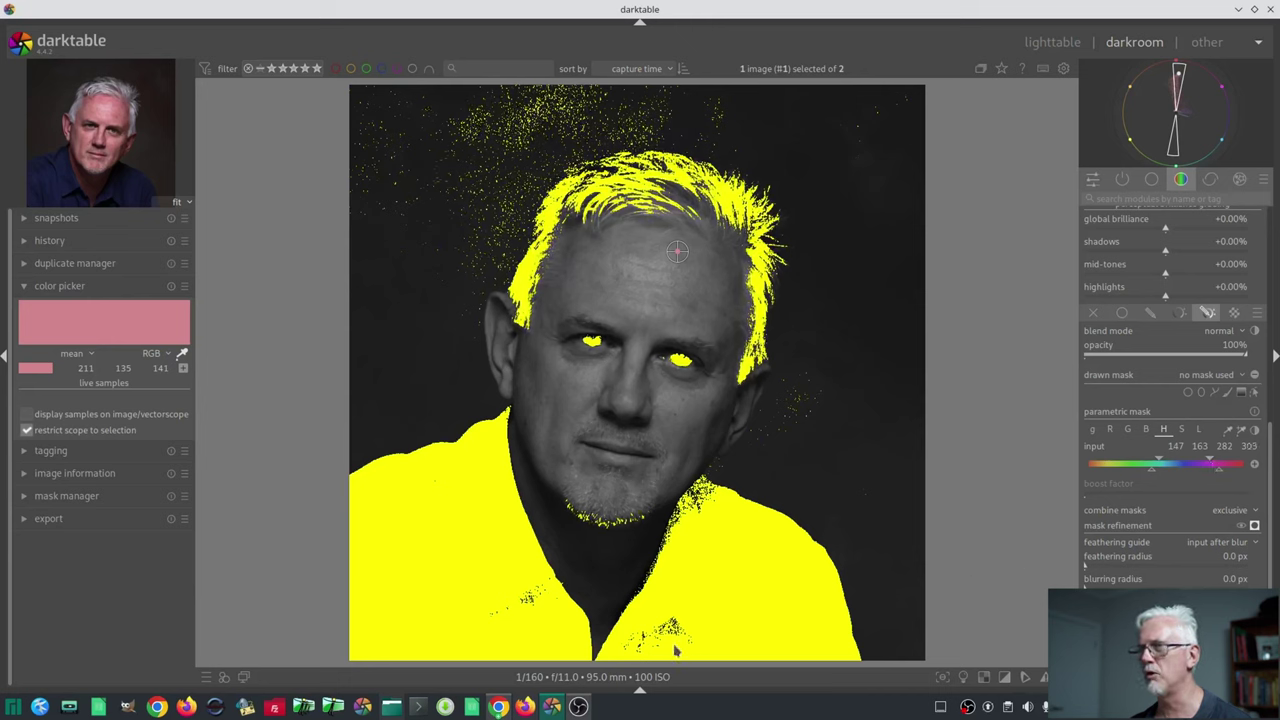
# - Deactivate the image color picker so that a path mask can be drawn on the portrait
pyautogui.click(1215, 391)
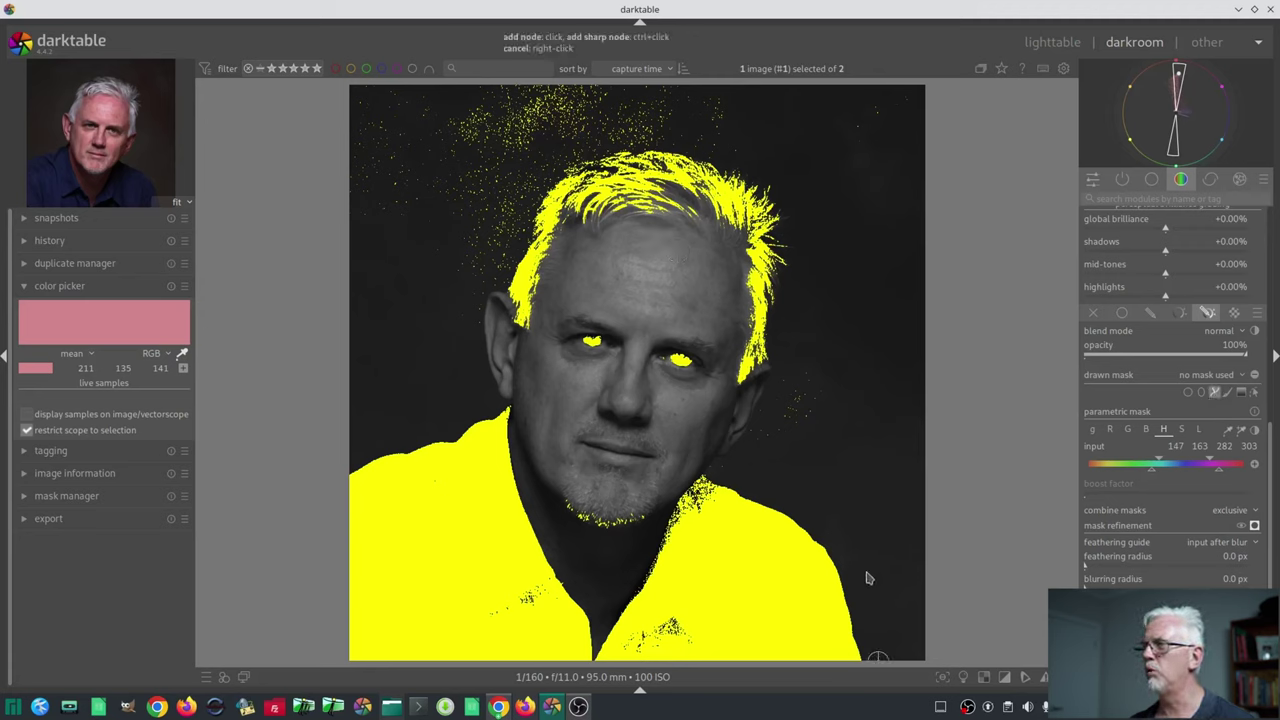
pyautogui.click(846, 533)
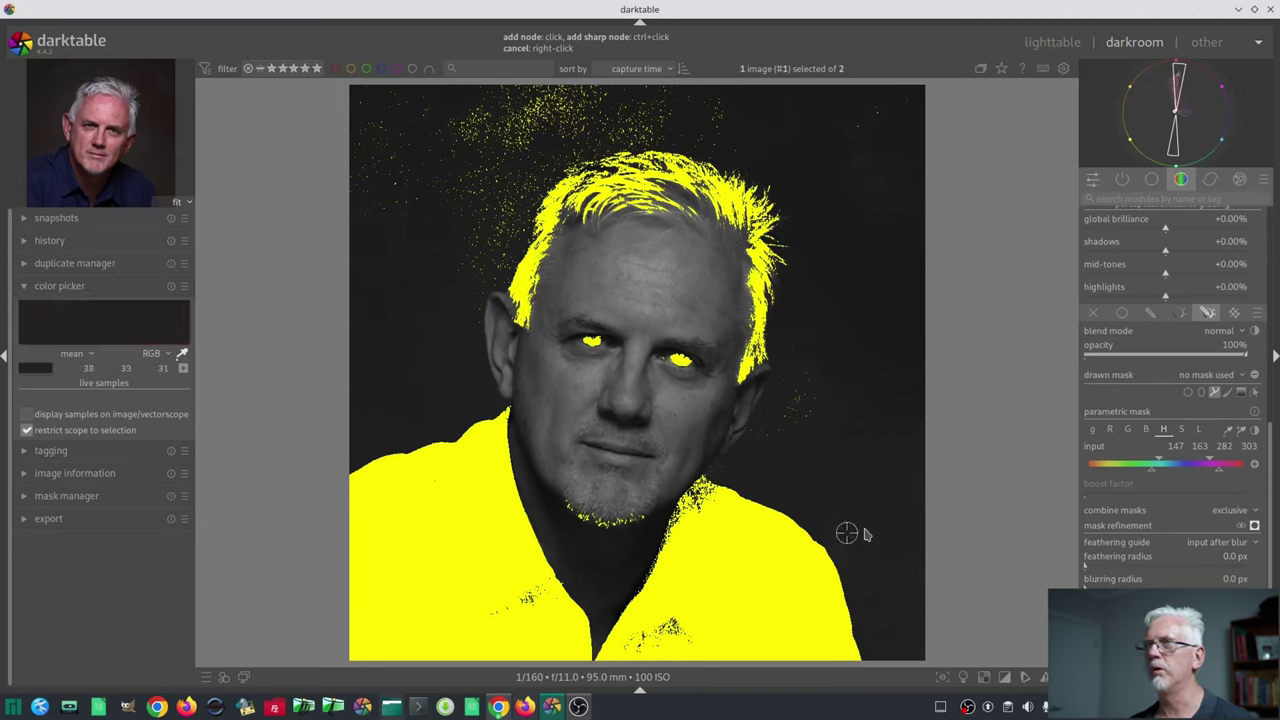
pyautogui.click(182, 353)
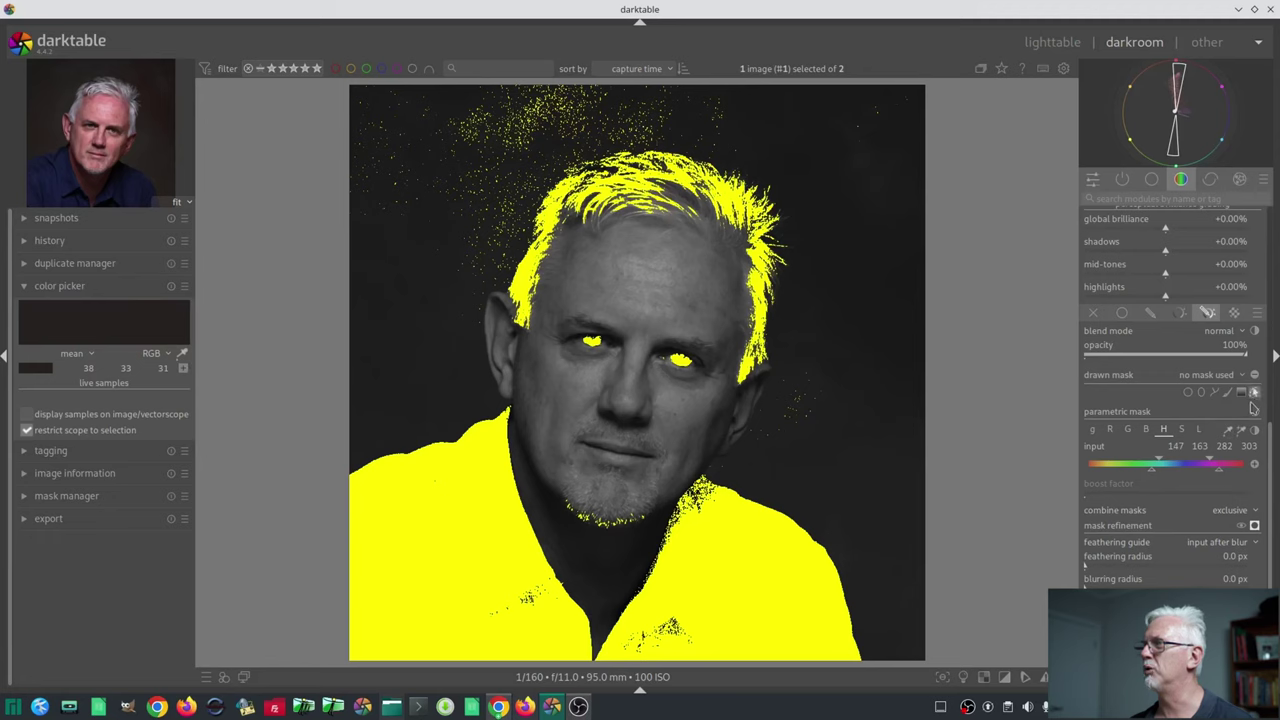
# - Draw a closed path mask loosely around the shirt, keeping the face and hair outside, and turn off the mask overlay
pyautogui.click(1214, 392)
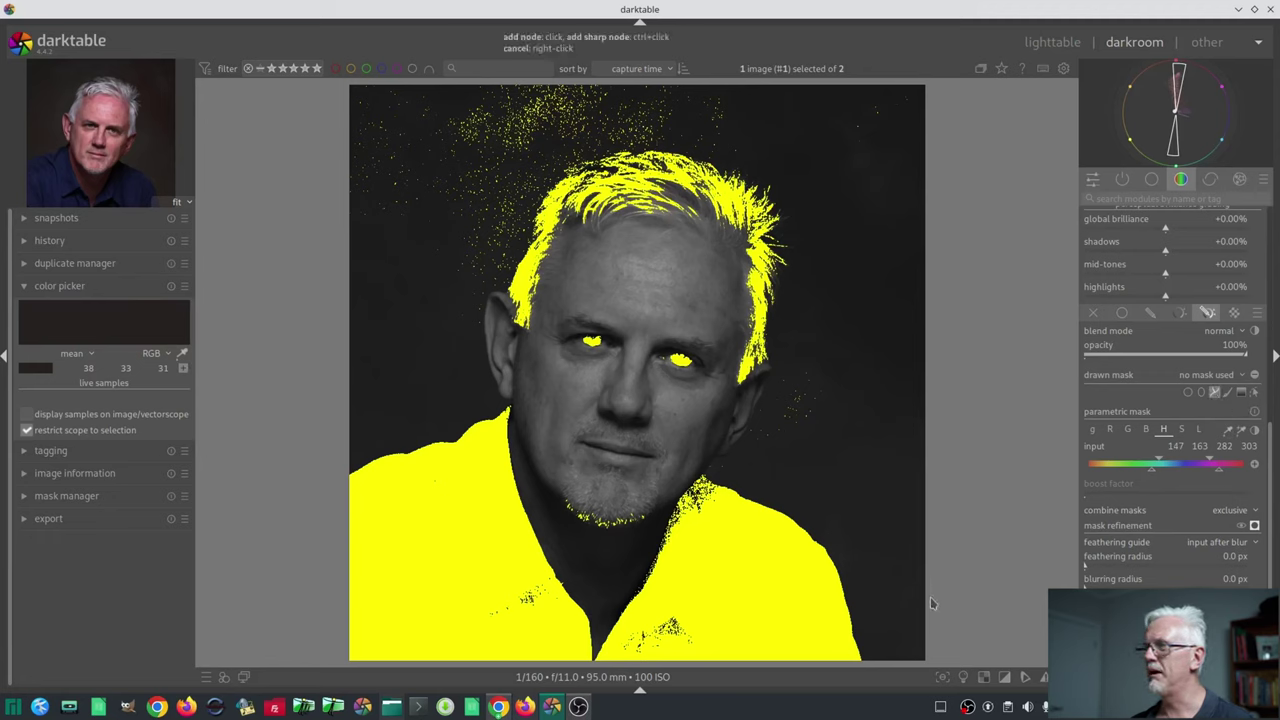
pyautogui.click(870, 654)
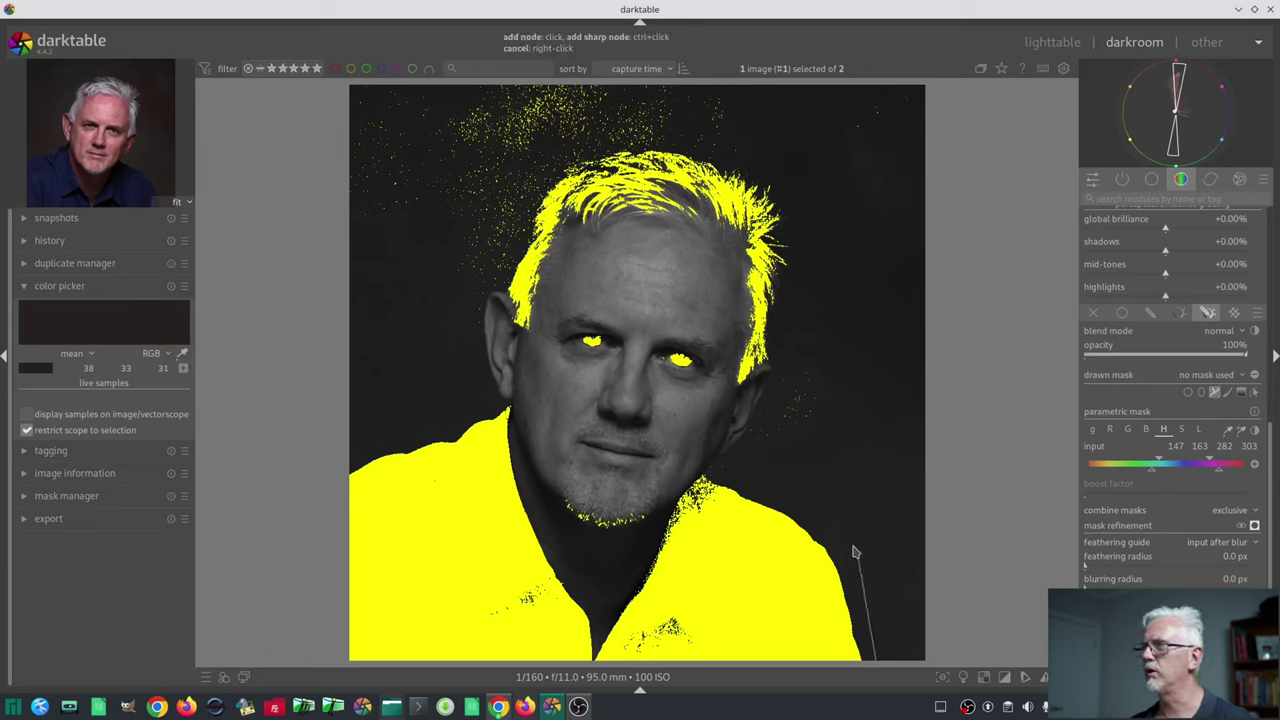
pyautogui.click(797, 491)
pyautogui.click(698, 468)
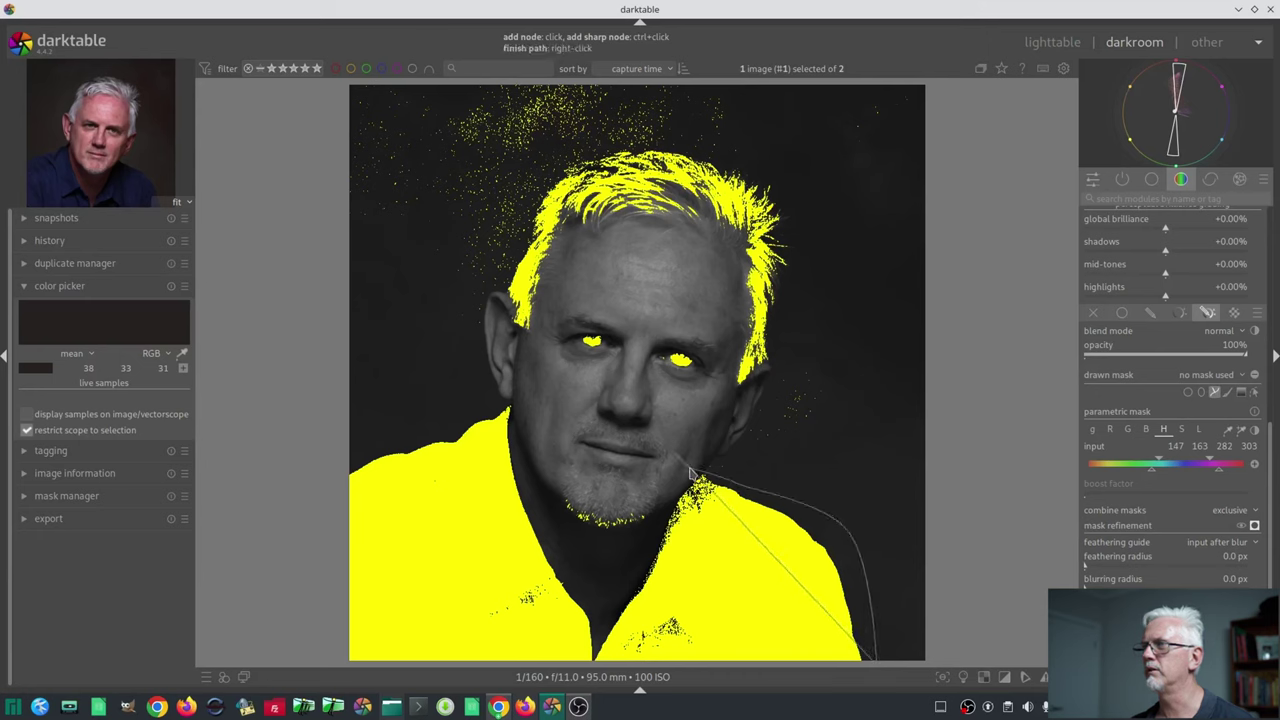
pyautogui.click(610, 574)
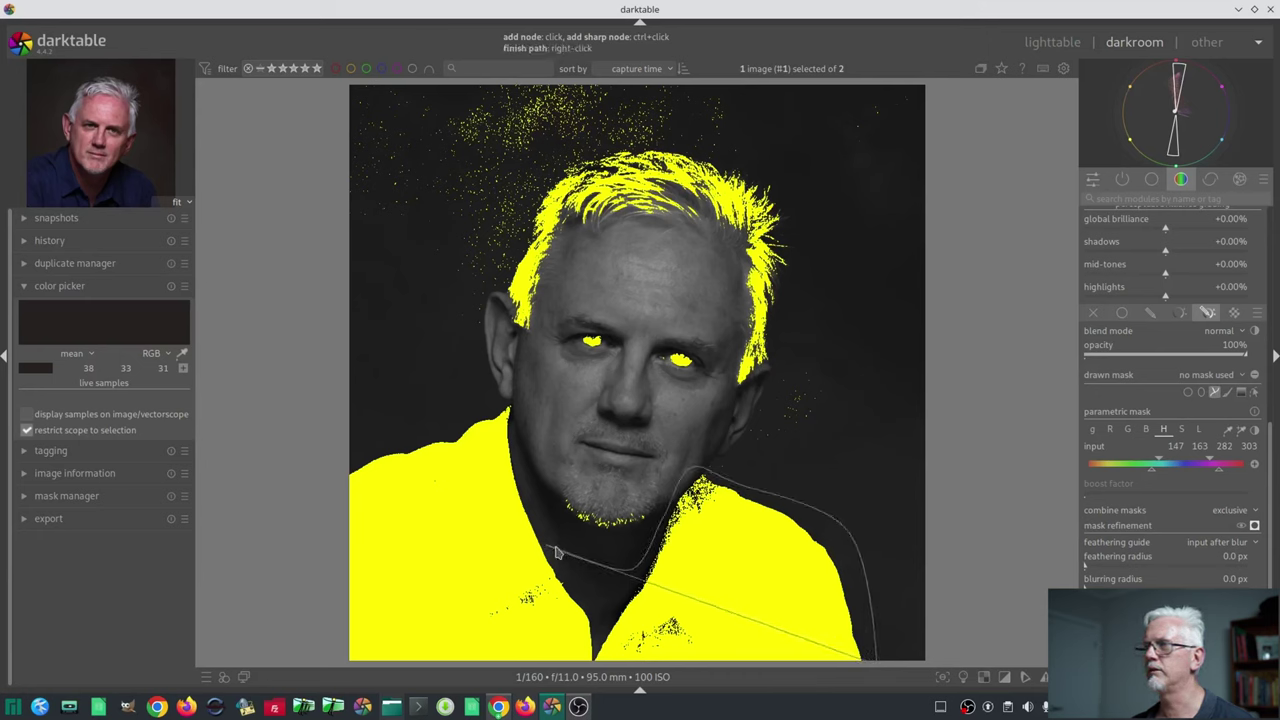
pyautogui.click(528, 405)
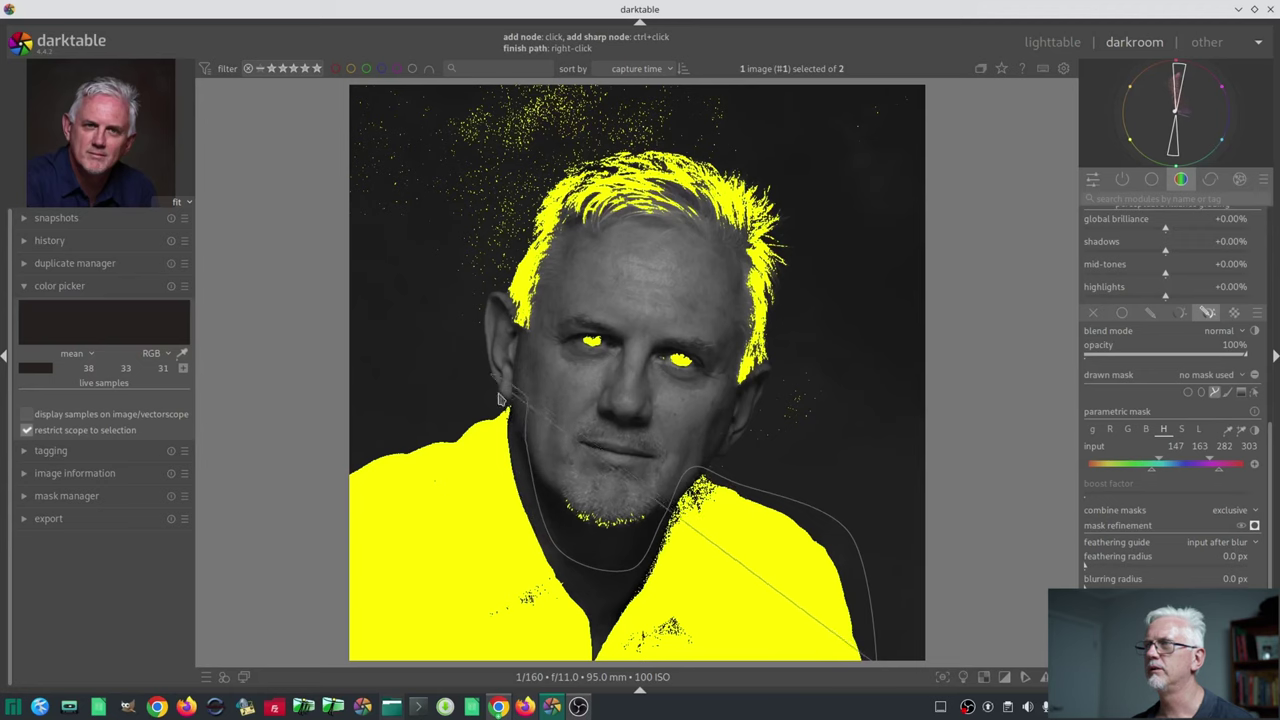
pyautogui.click(345, 664)
pyautogui.rightClick(340, 668)
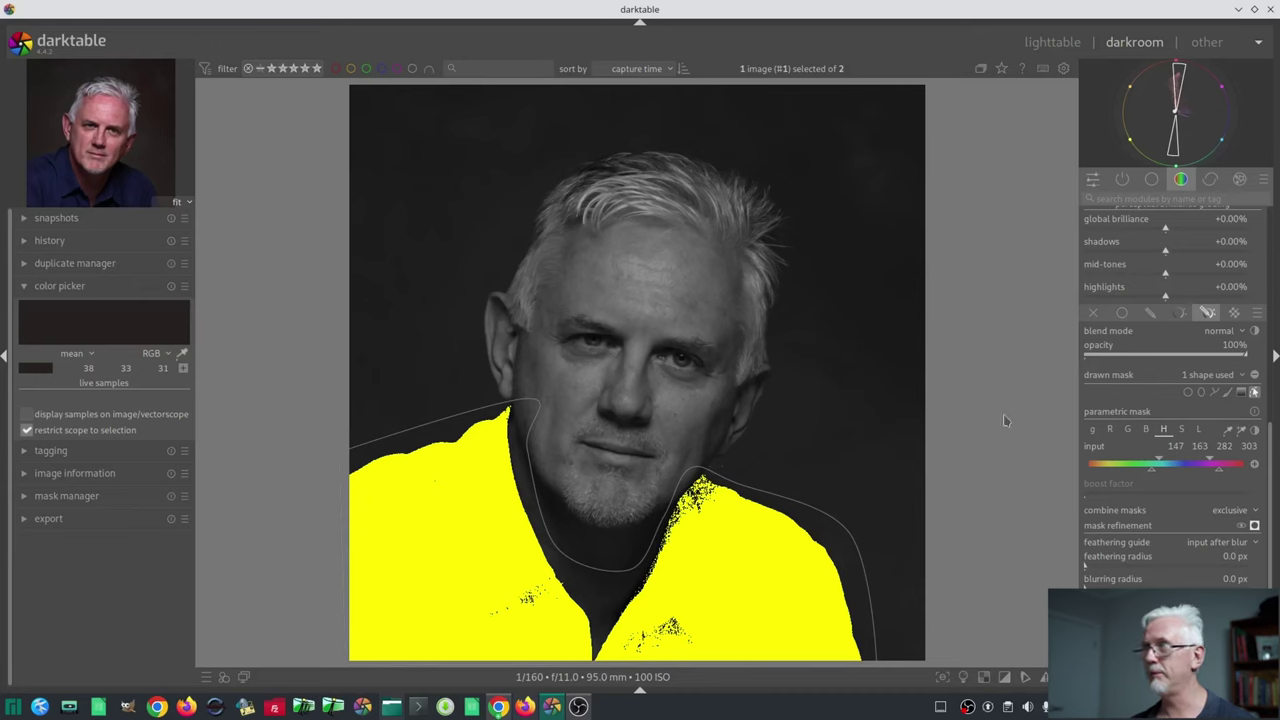
pyautogui.click(1254, 527)
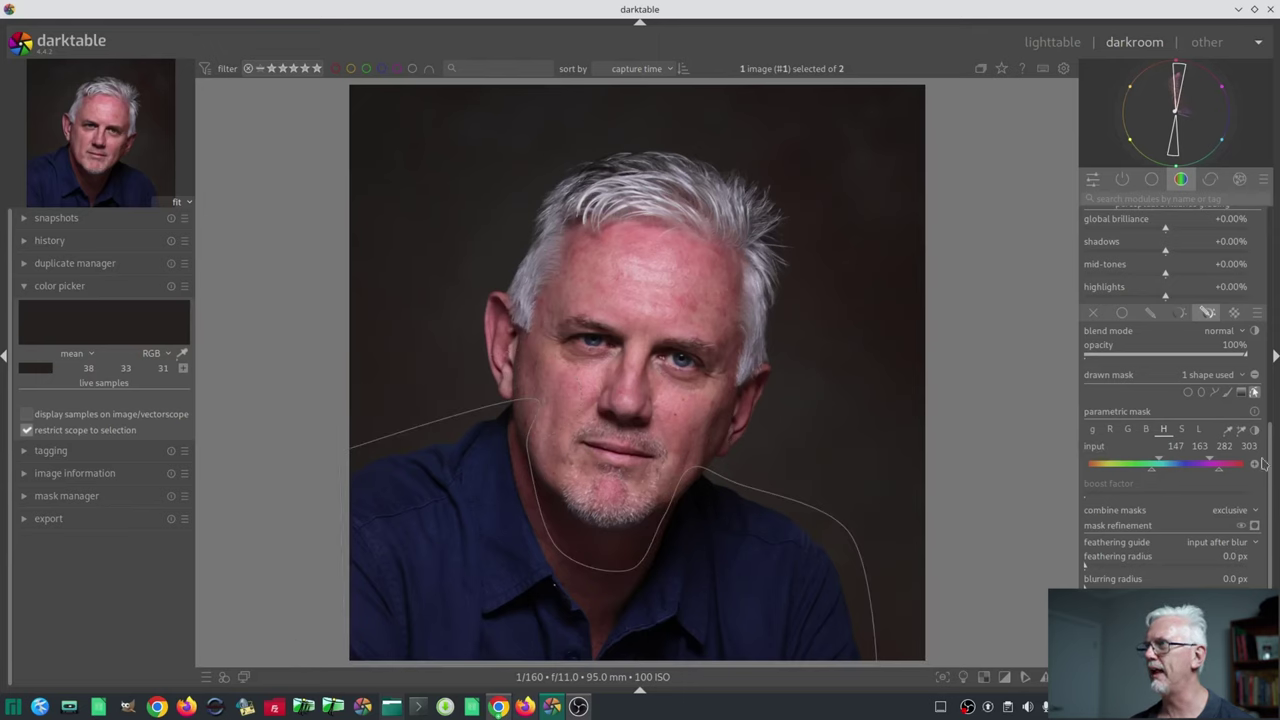
# - Sample the shirt's color near the collar and set the color balance rgb hue shift to -128.87°, toward the complementary sector
pyautogui.scroll(10, 1262, 463)
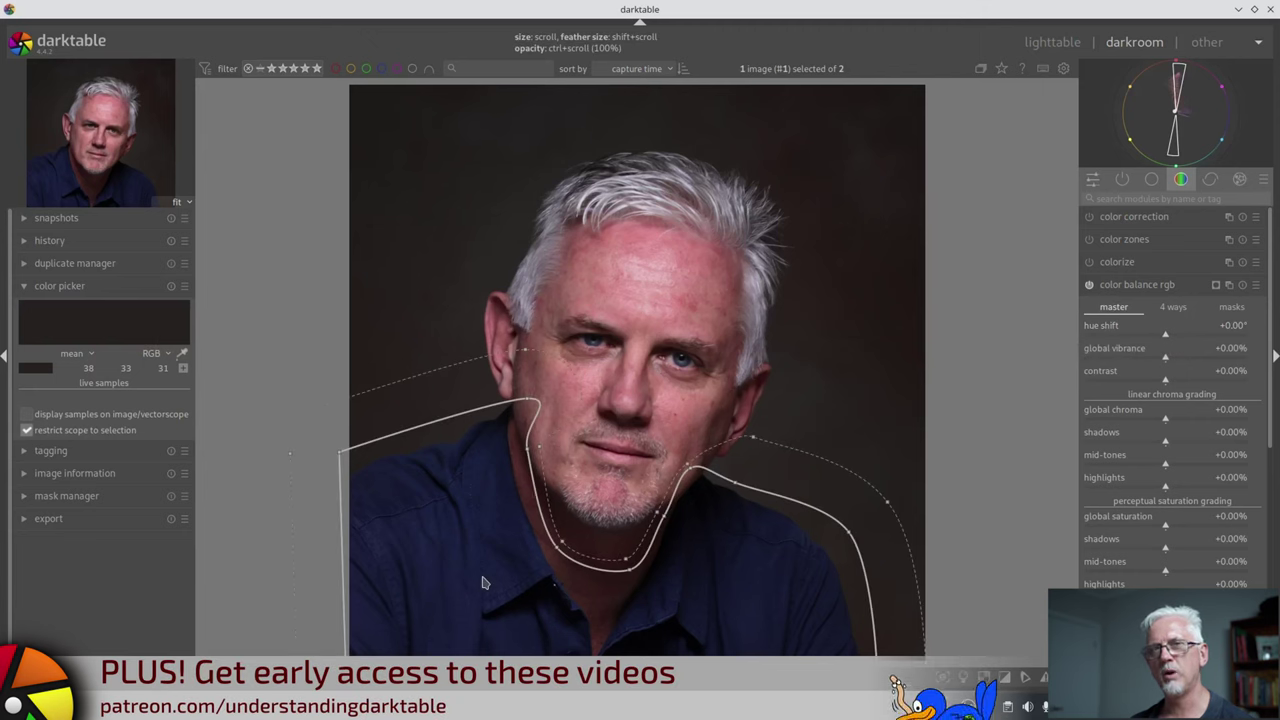
pyautogui.moveTo(1177, 142)
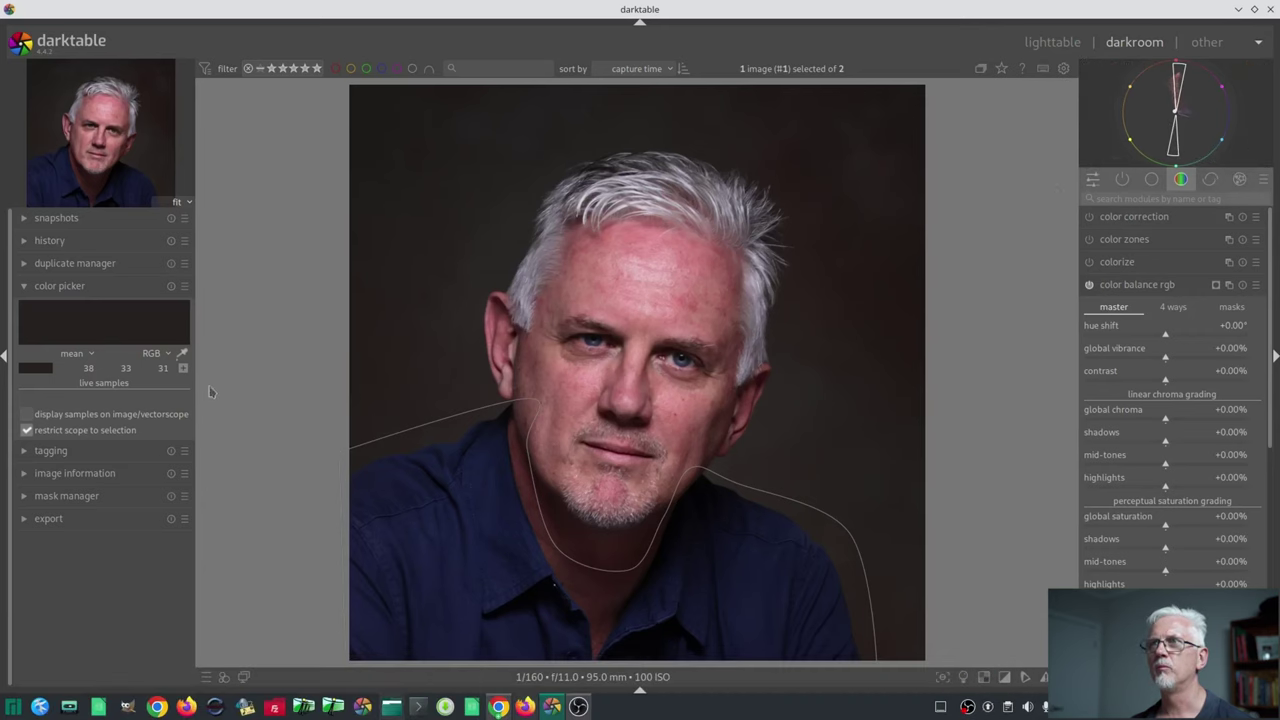
pyautogui.click(182, 355)
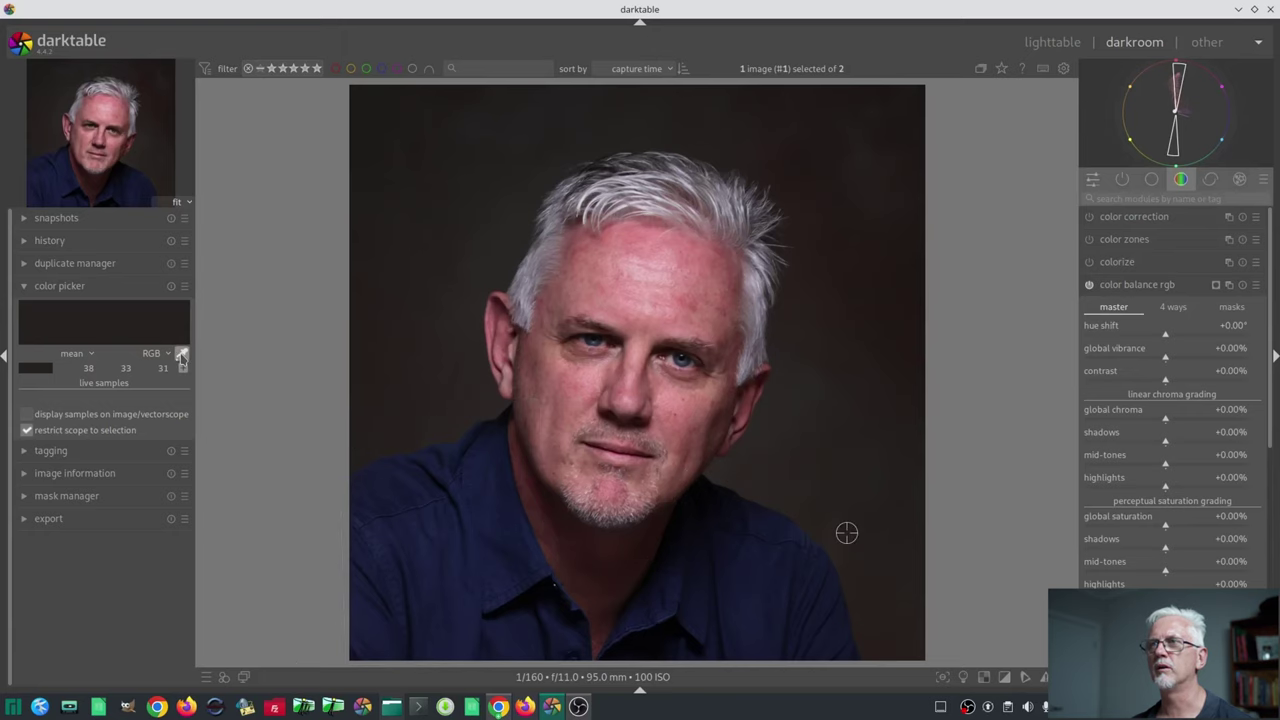
pyautogui.click(515, 558)
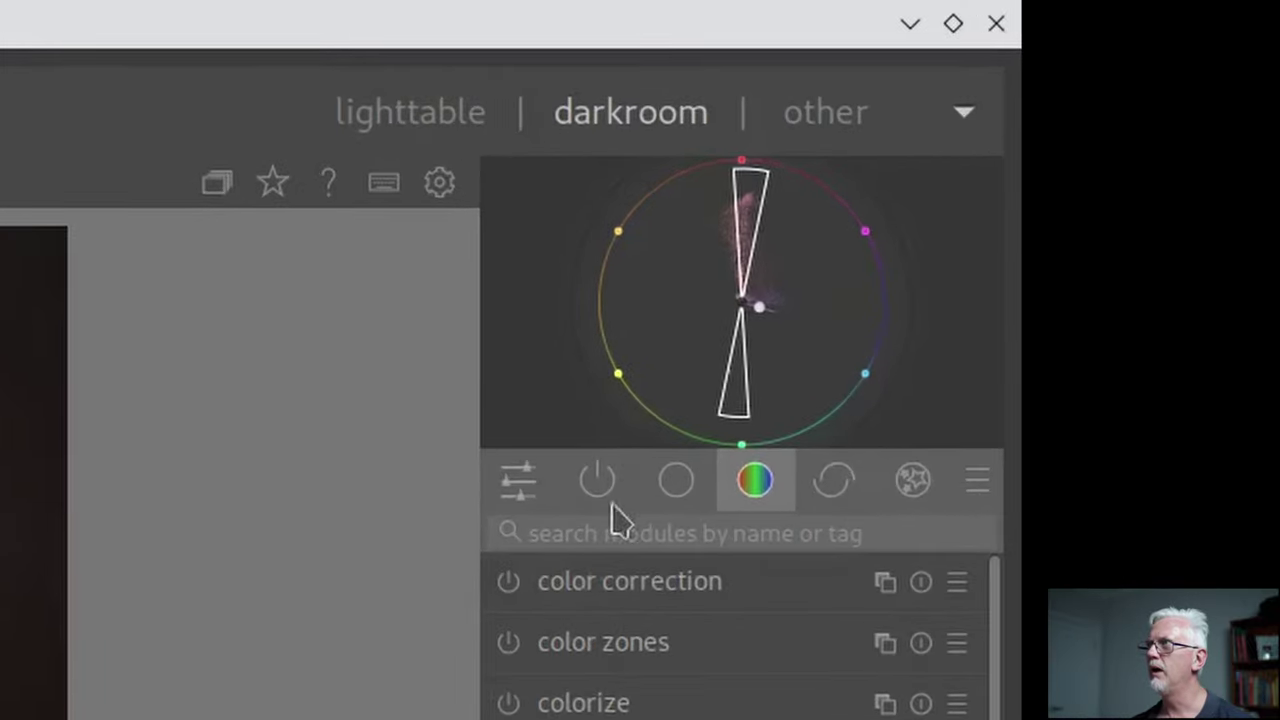
pyautogui.moveTo(1200, 129)
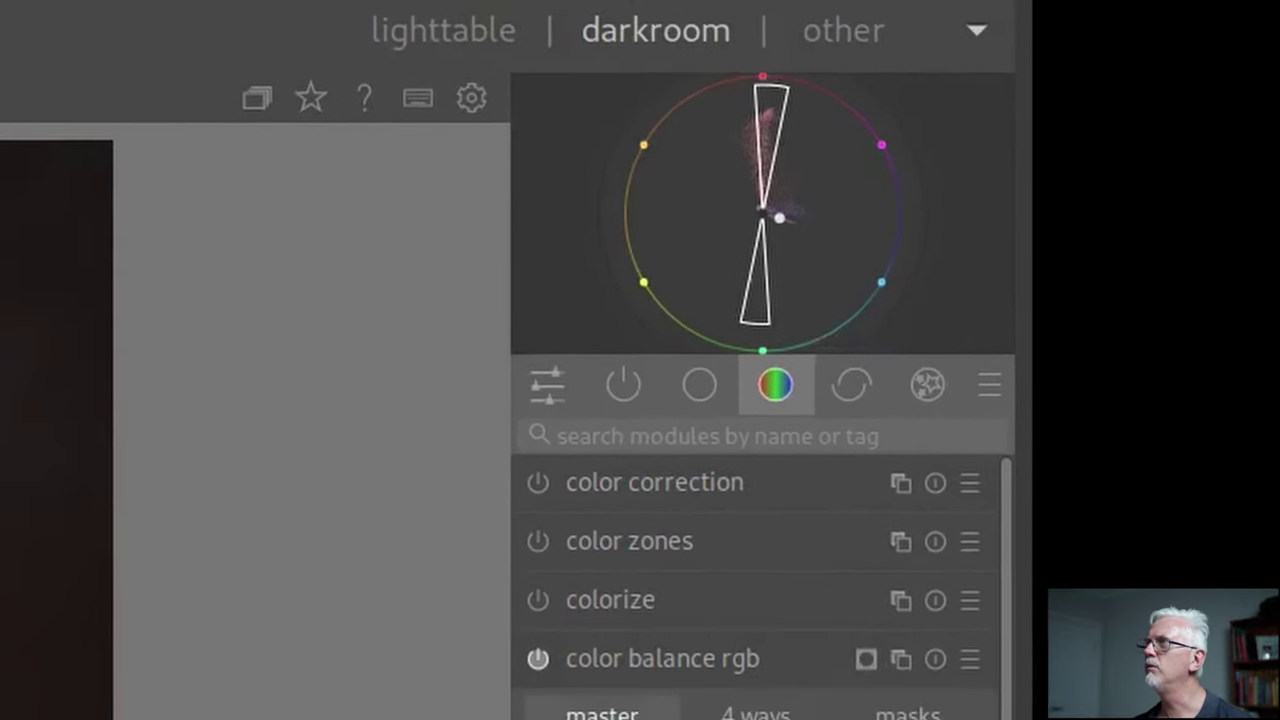
pyautogui.moveTo(755, 665)
pyautogui.mouseDown()
pyautogui.moveTo(733, 680)
pyautogui.moveTo(649, 669)
pyautogui.moveTo(617, 683)
pyautogui.moveTo(617, 670)
pyautogui.mouseUp()
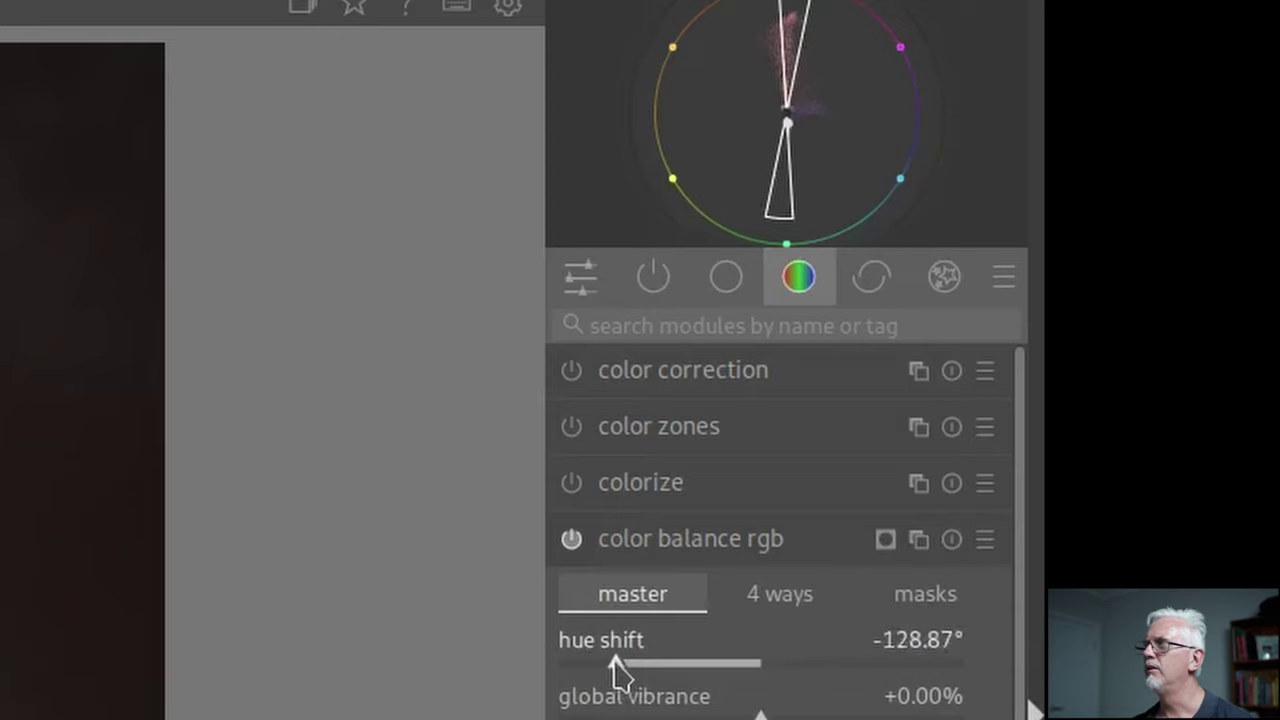
pyautogui.moveTo(803, 191)
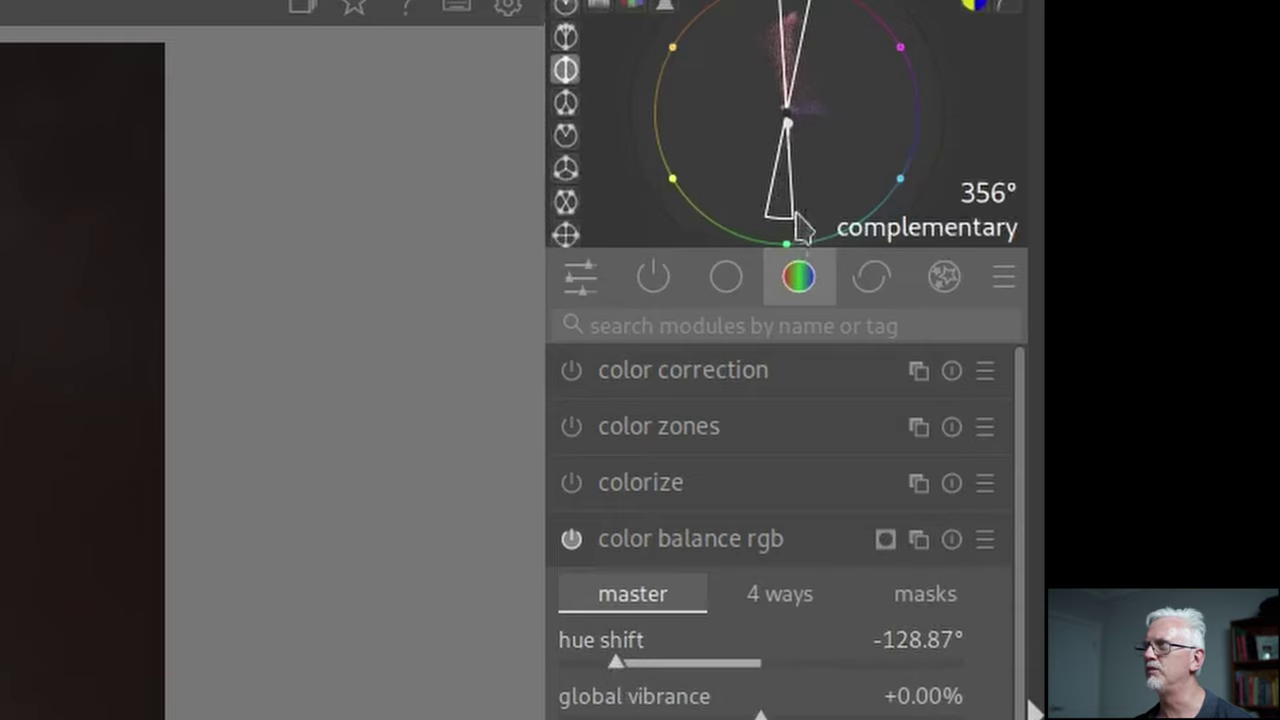
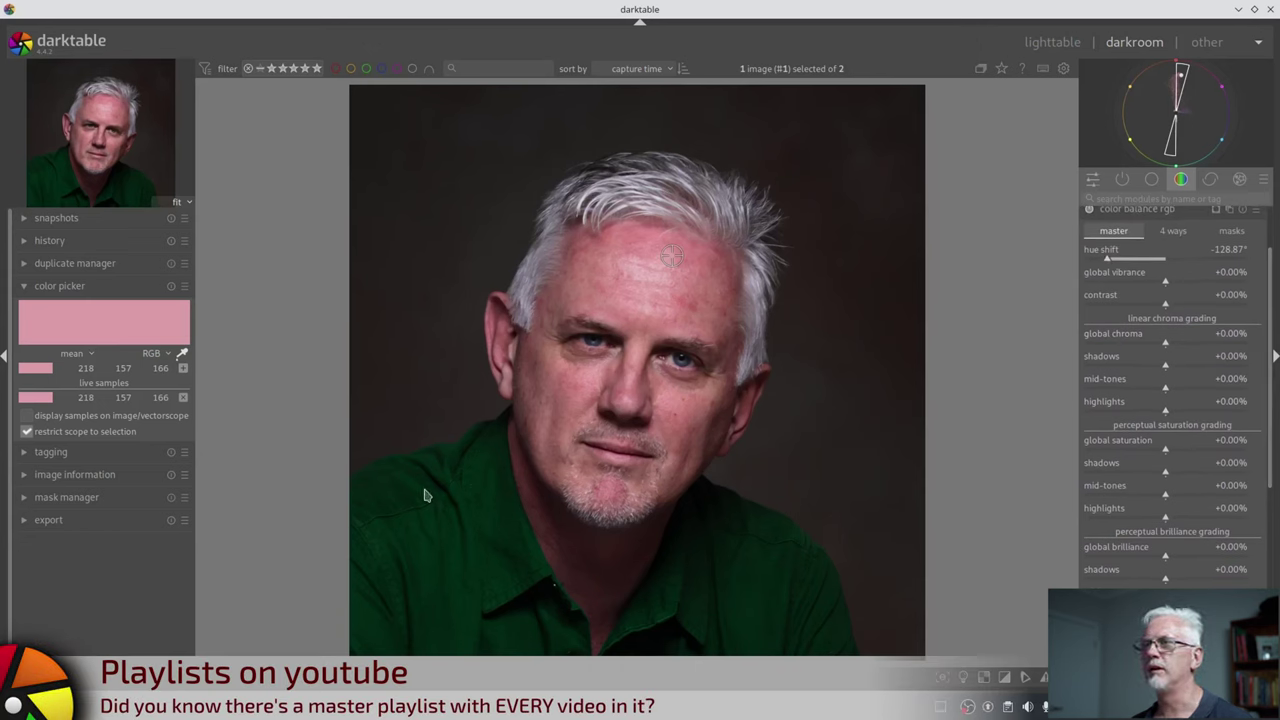
# - Add the green shirt's color as a live sample and set the color balance rgb hue shift to -137.68°
pyautogui.click(467, 514)
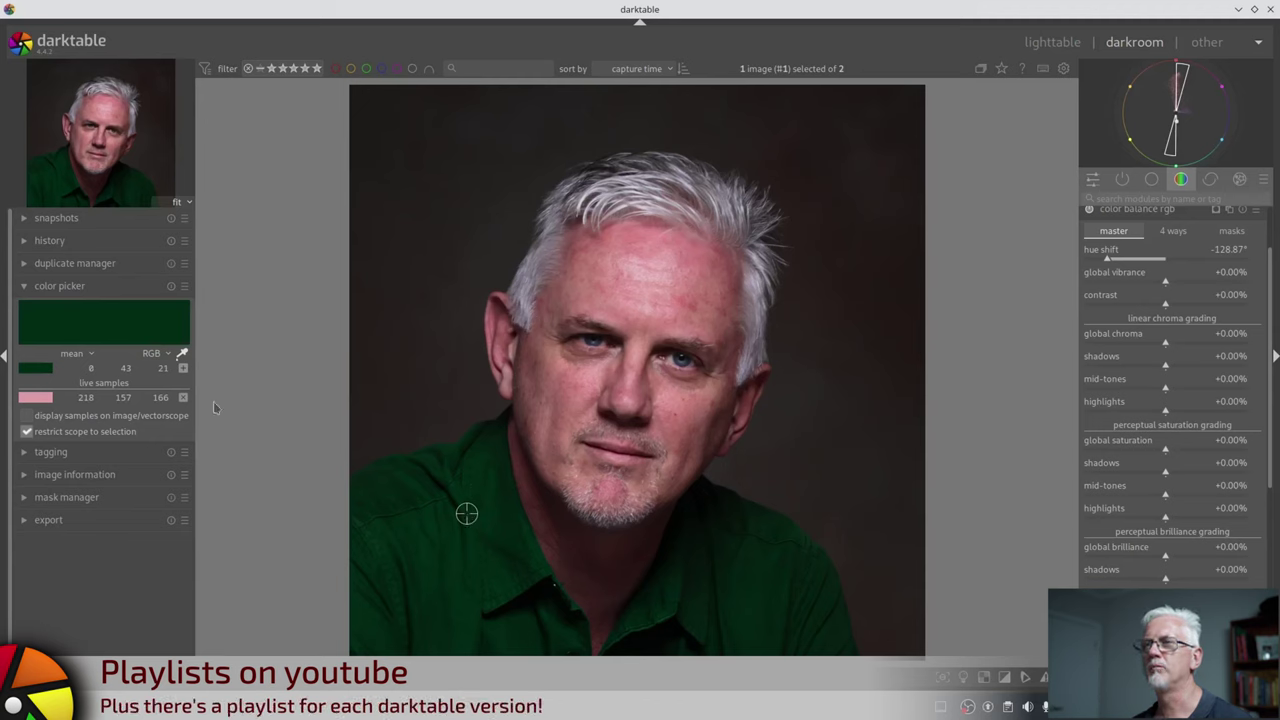
pyautogui.click(183, 368)
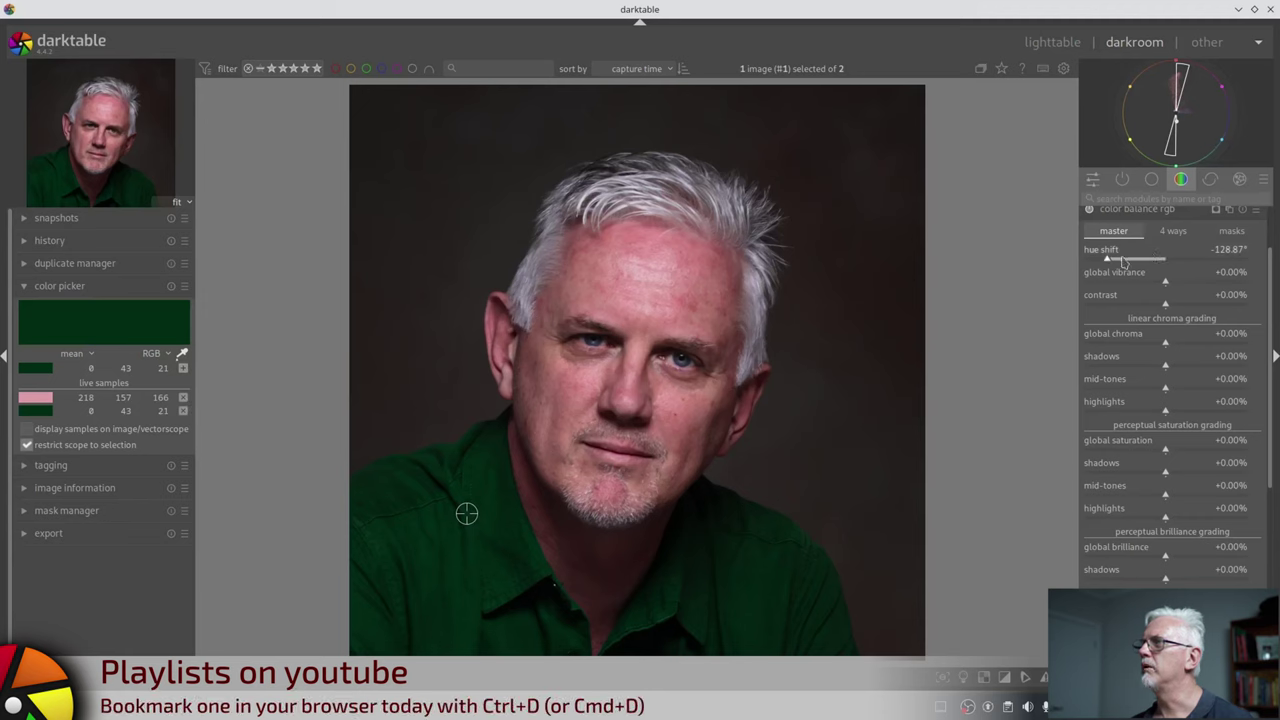
pyautogui.moveTo(1107, 261); pyautogui.dragTo(1104, 276)
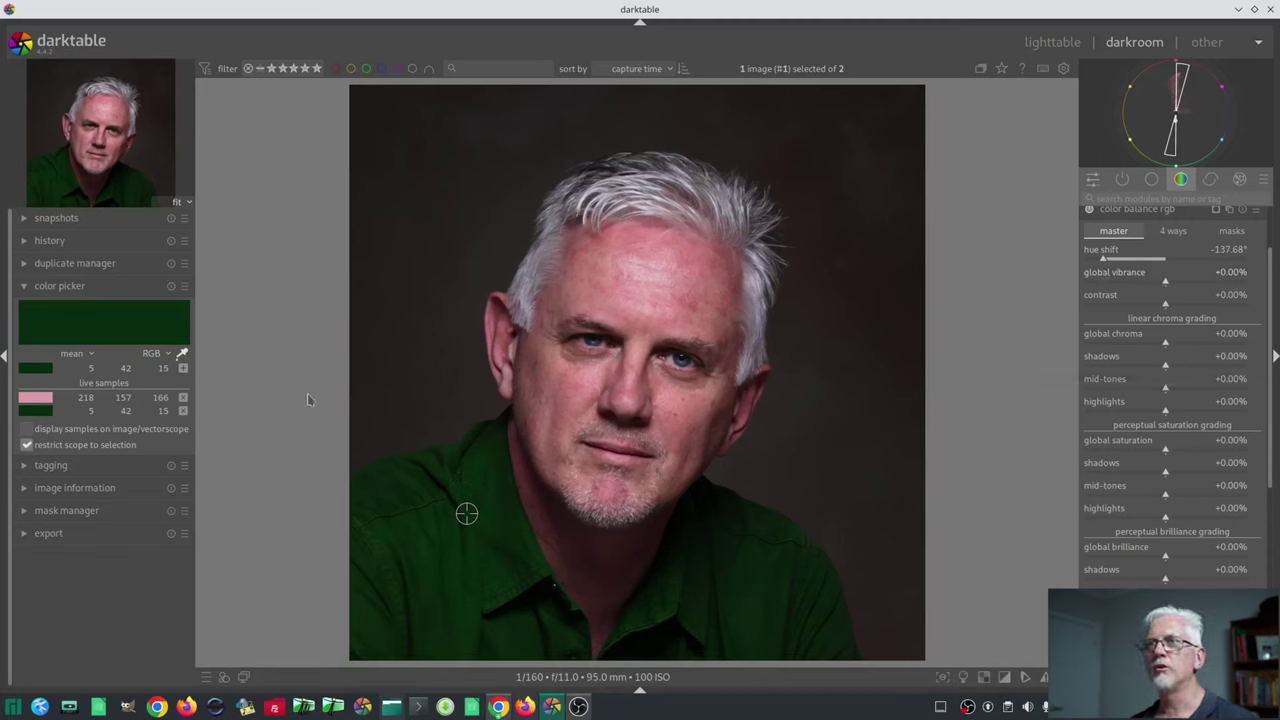
pyautogui.moveTo(44, 401)
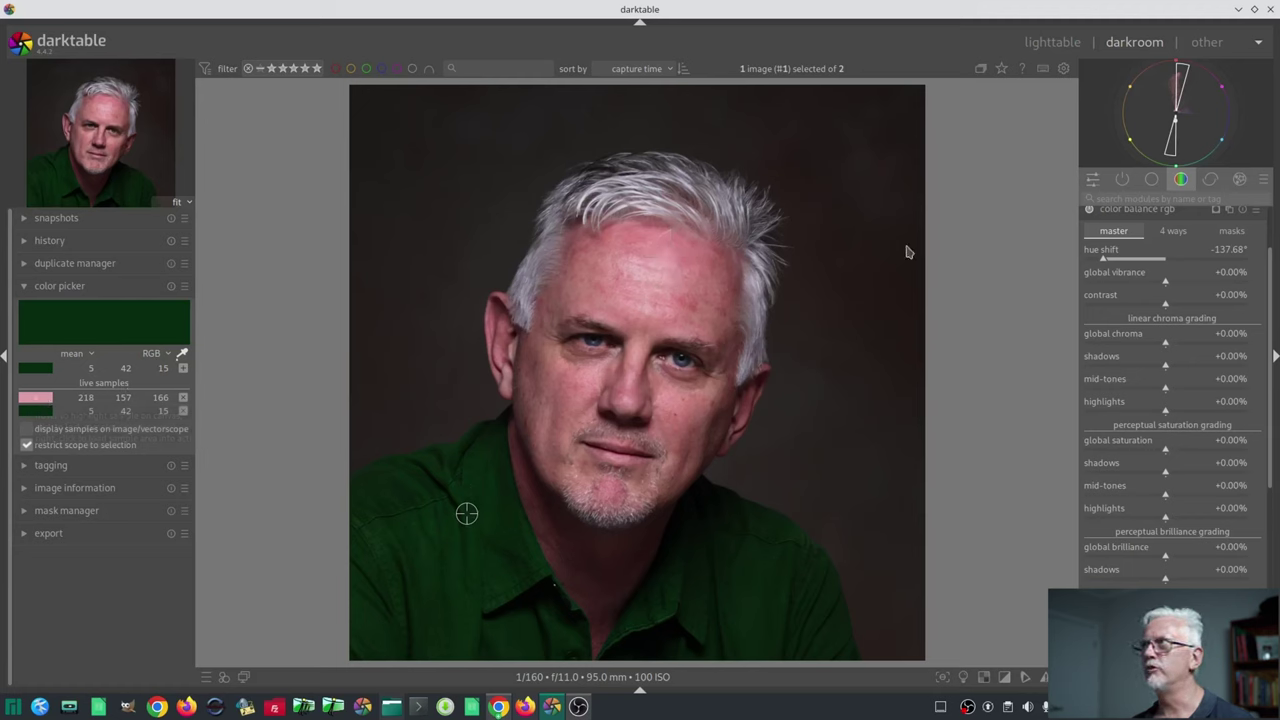
pyautogui.moveTo(1183, 80)
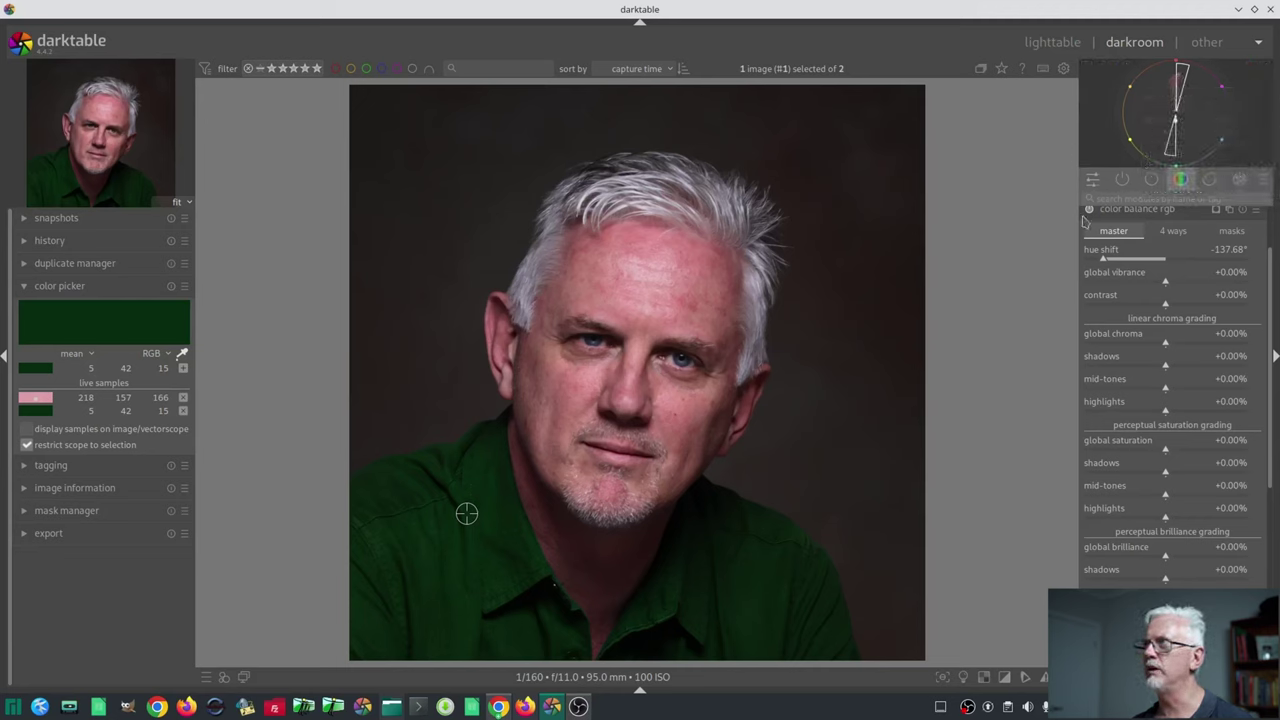
pyautogui.moveTo(1174, 138)
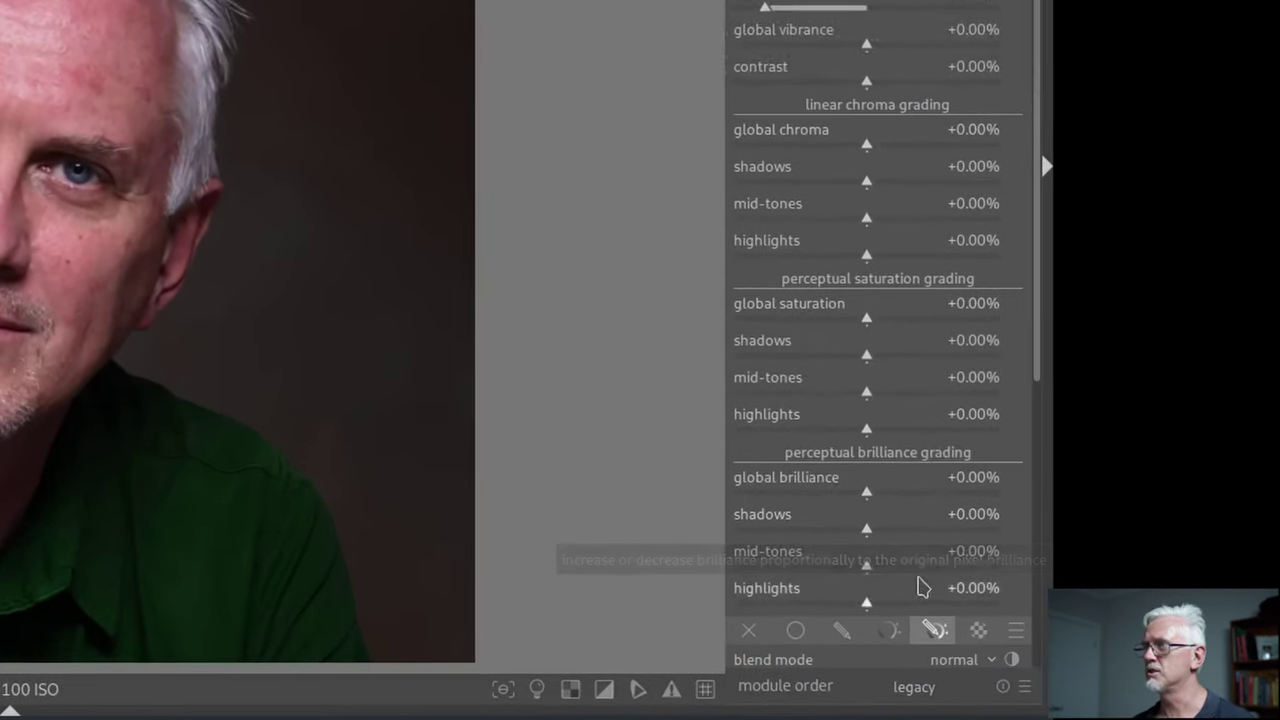
# - Set perceptual brilliance grading to +100% for shadows, +7.76% for mid-tones and +34.20% for global brilliance
pyautogui.moveTo(871, 531); pyautogui.dragTo(1040, 575)
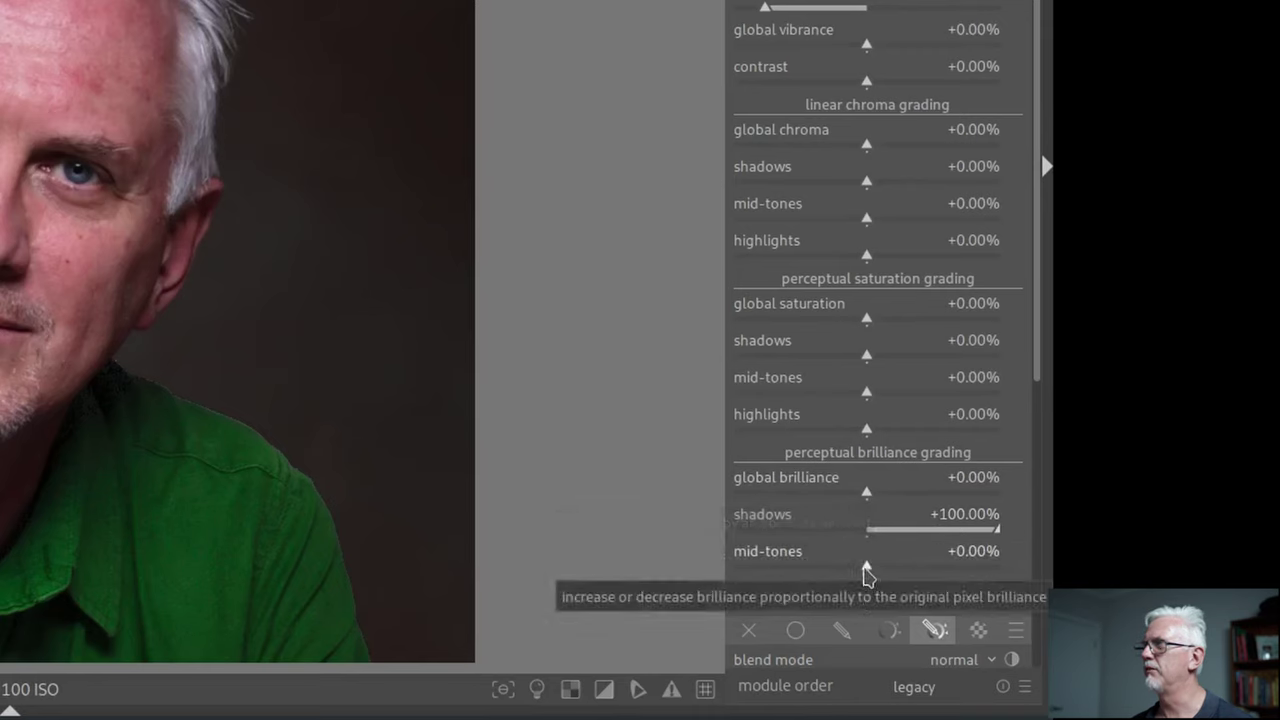
pyautogui.moveTo(866, 572)
pyautogui.mouseDown()
pyautogui.moveTo(991, 591)
pyautogui.moveTo(906, 580)
pyautogui.moveTo(920, 590)
pyautogui.moveTo(876, 572)
pyautogui.mouseUp()
pyautogui.moveTo(877, 506); pyautogui.dragTo(1020, 531)
pyautogui.hotkey('ctrl', 'z')
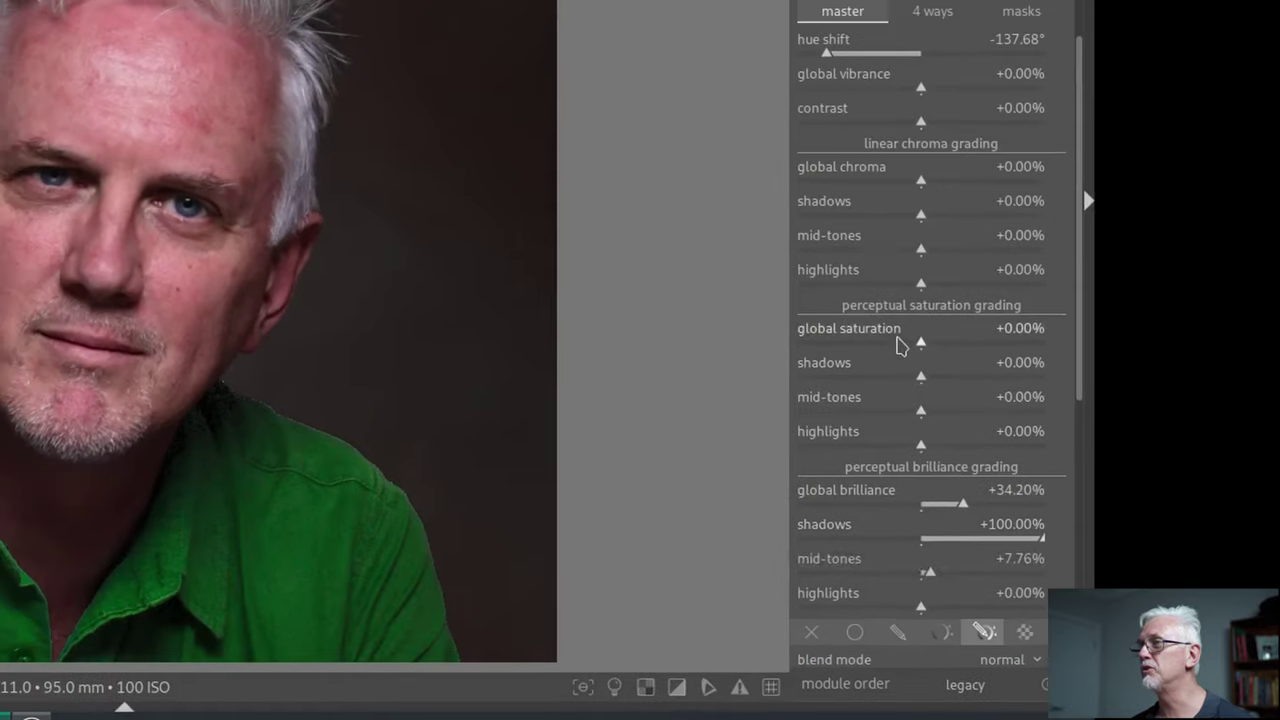
# - Lower the perceptual global saturation to -89.22% and raise the global brilliance to +100%
pyautogui.moveTo(843, 321); pyautogui.dragTo(830, 327)
pyautogui.moveTo(951, 378); pyautogui.dragTo(906, 386)
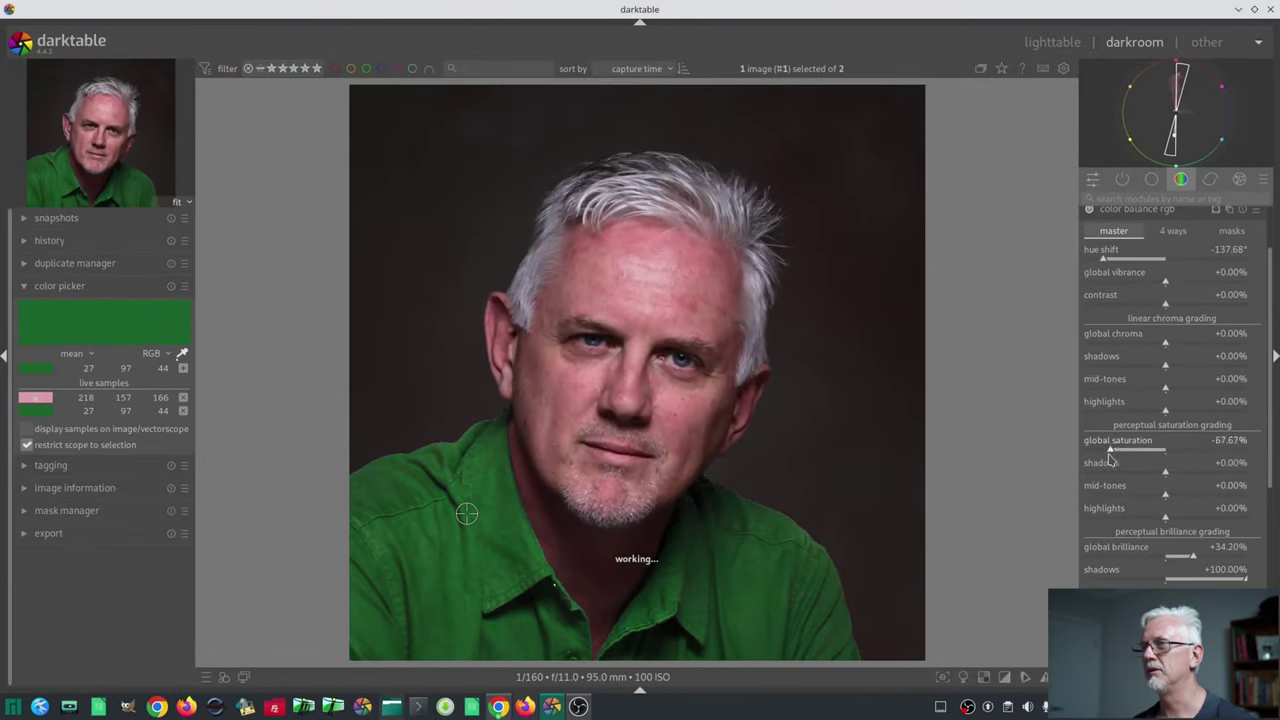
pyautogui.moveTo(1110, 461); pyautogui.dragTo(1106, 459)
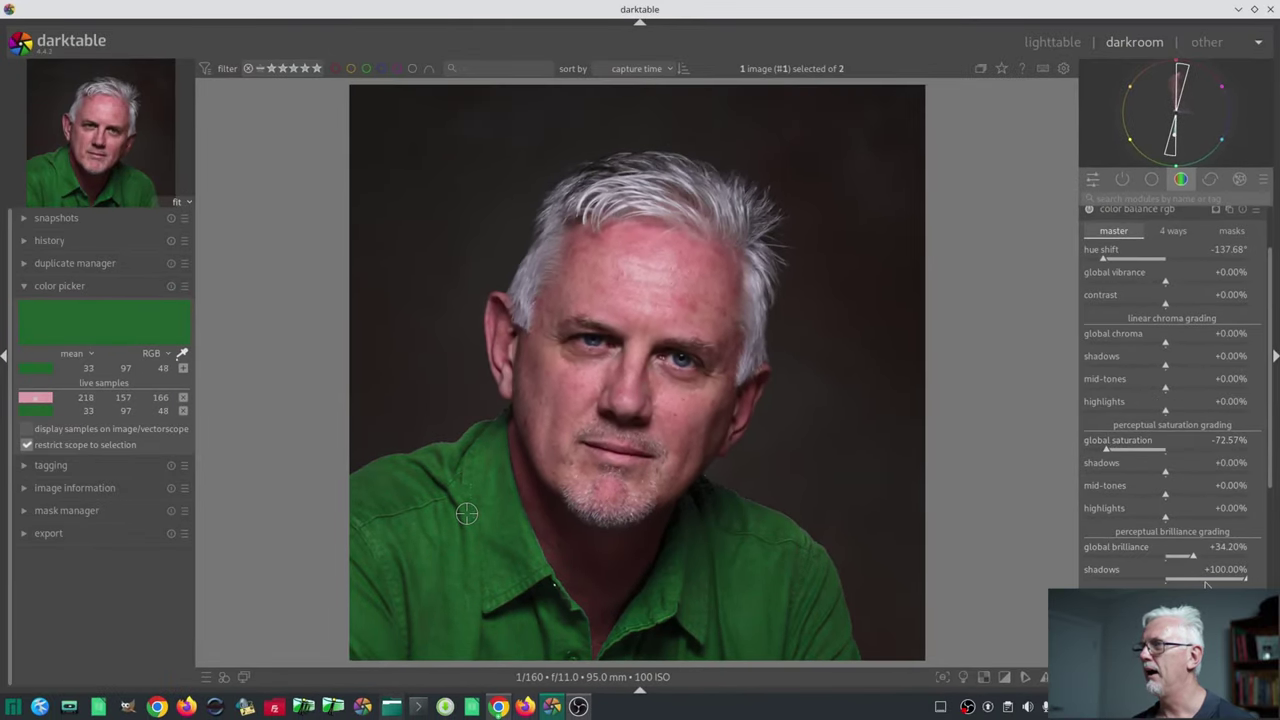
pyautogui.moveTo(1197, 557); pyautogui.dragTo(1259, 565)
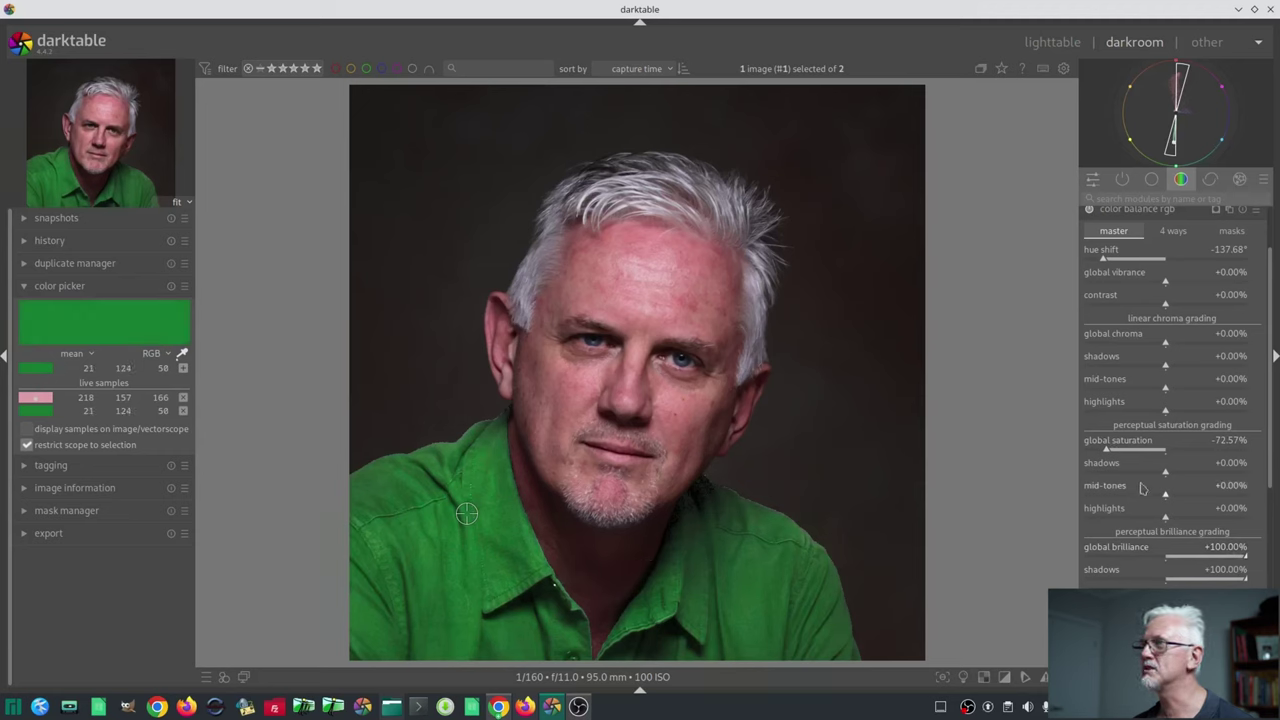
pyautogui.moveTo(1112, 458); pyautogui.dragTo(1094, 463)
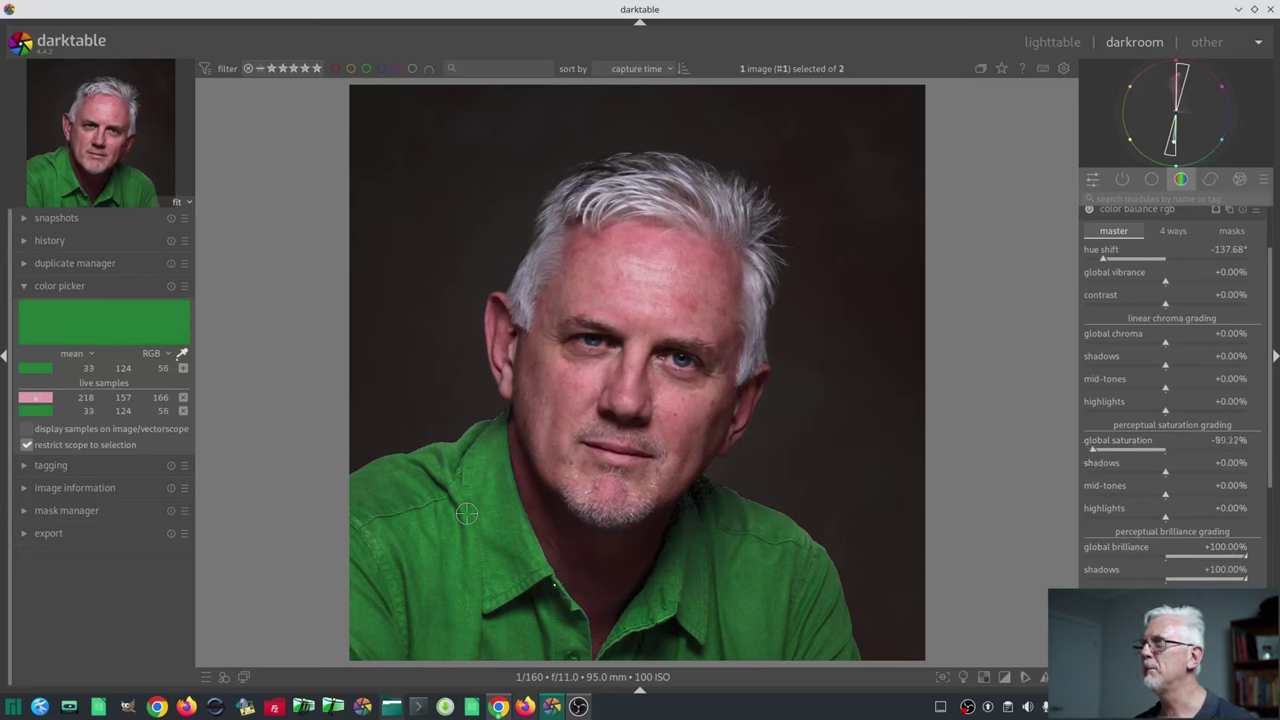
pyautogui.moveTo(1177, 151)
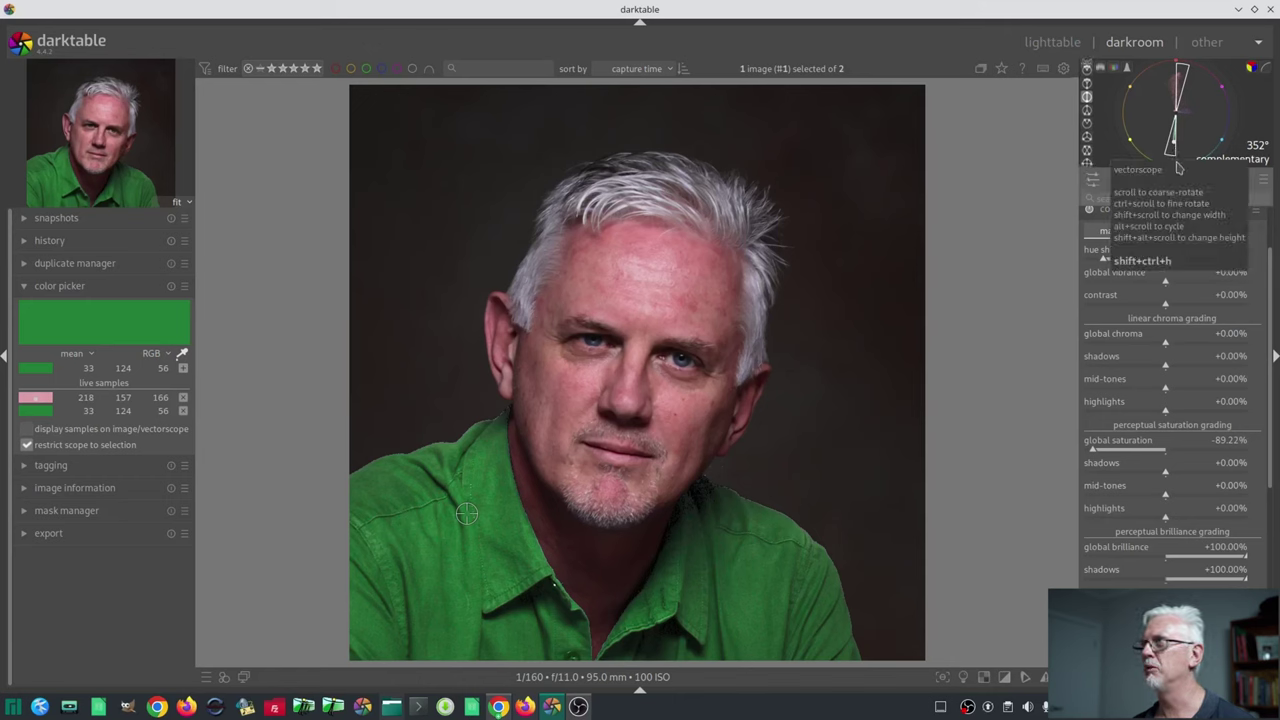
# - Collapse the large color picker swatch and sample the skin color on the forehead
pyautogui.moveTo(32, 407)
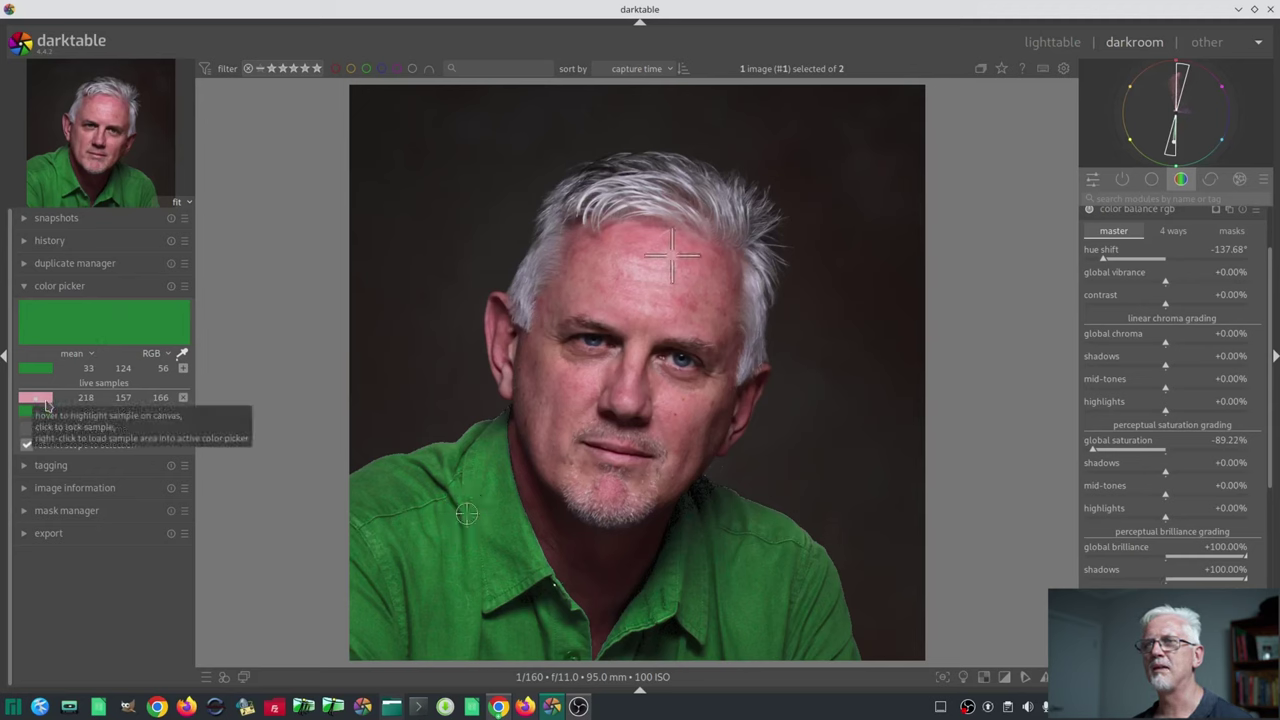
pyautogui.click(97, 325)
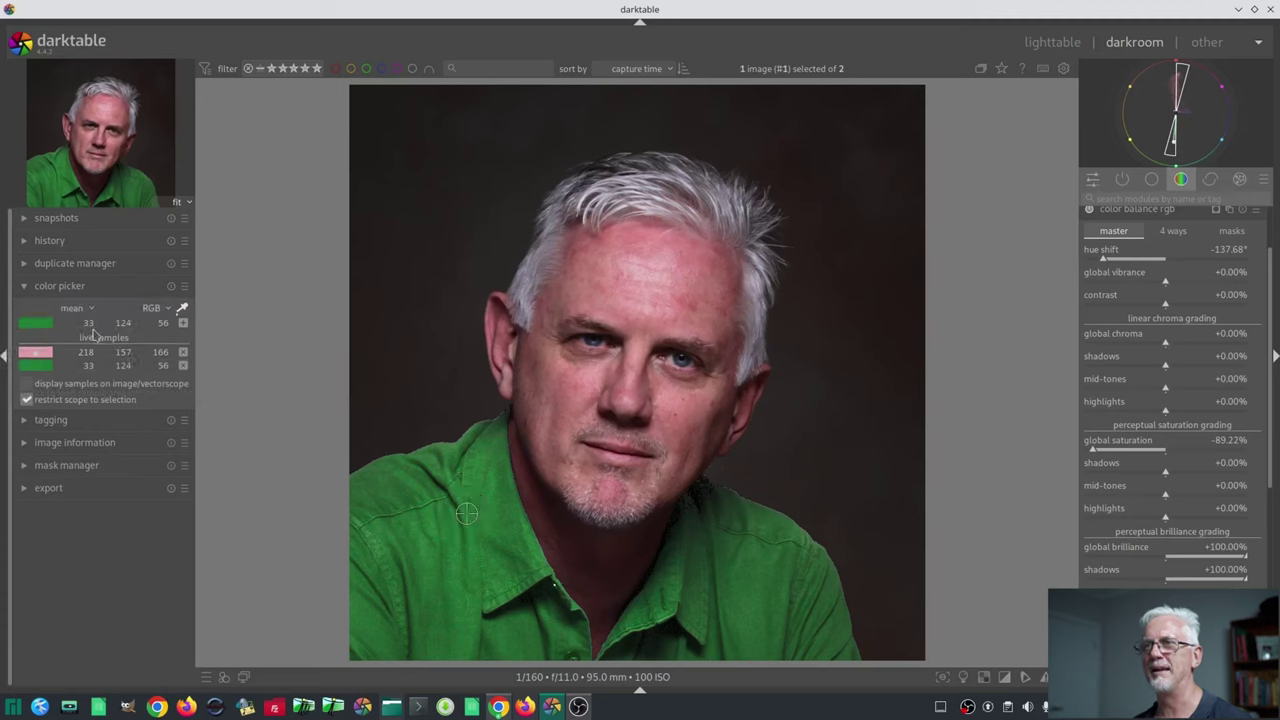
pyautogui.click(182, 308)
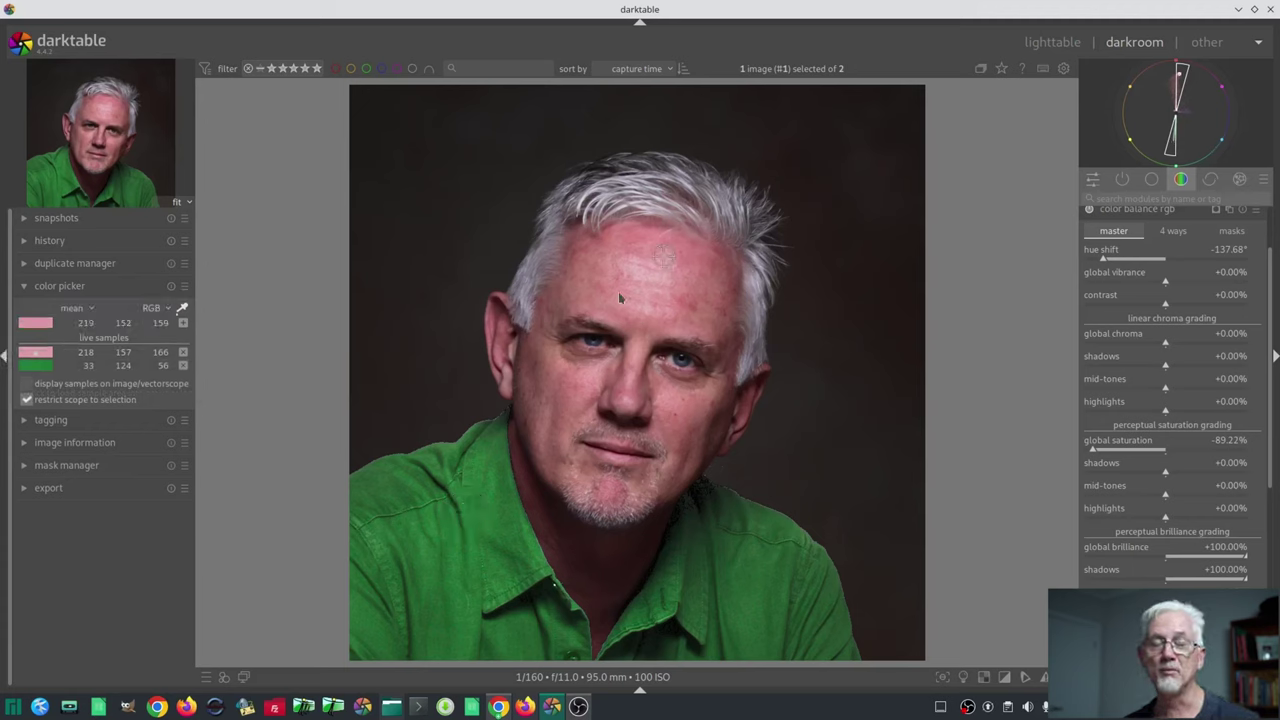